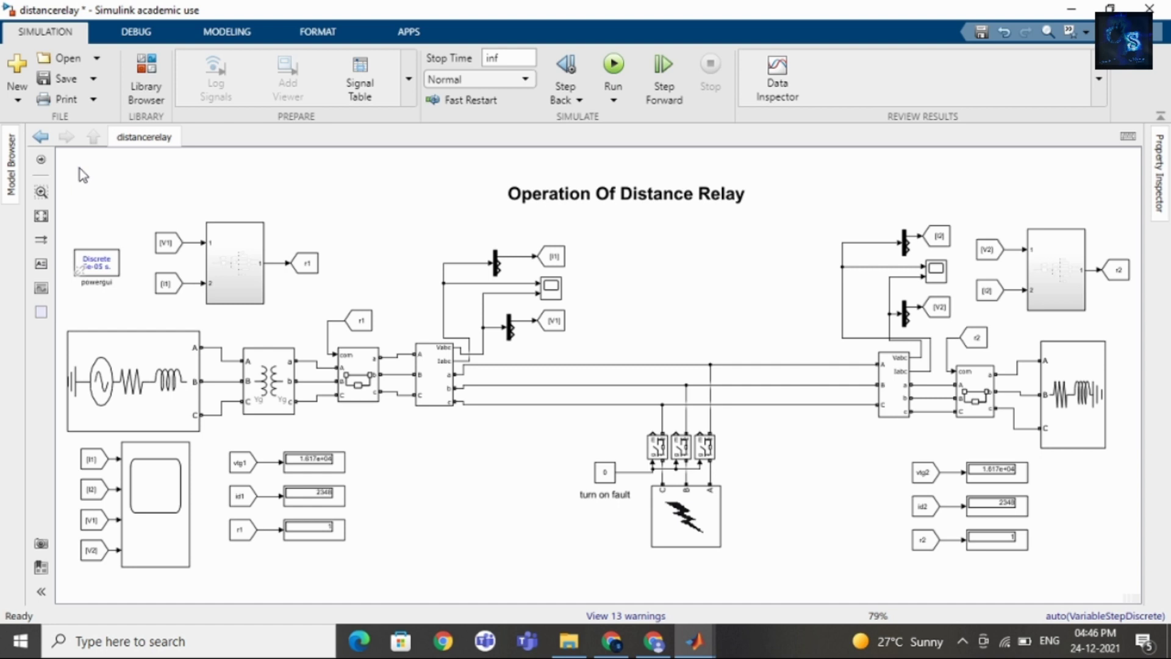
# Drag the Operation Of Distance Relay title about 25 px to the right.
pyautogui.click(643, 206)
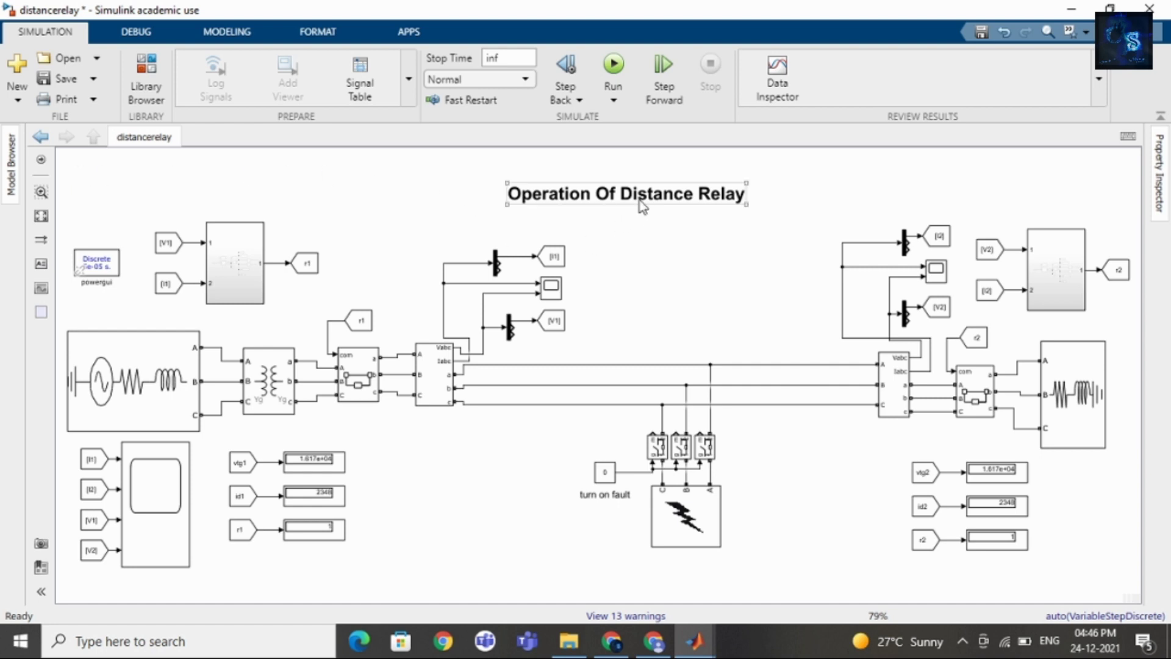
pyautogui.moveTo(641, 205); pyautogui.dragTo(657, 206)
pyautogui.click(657, 265)
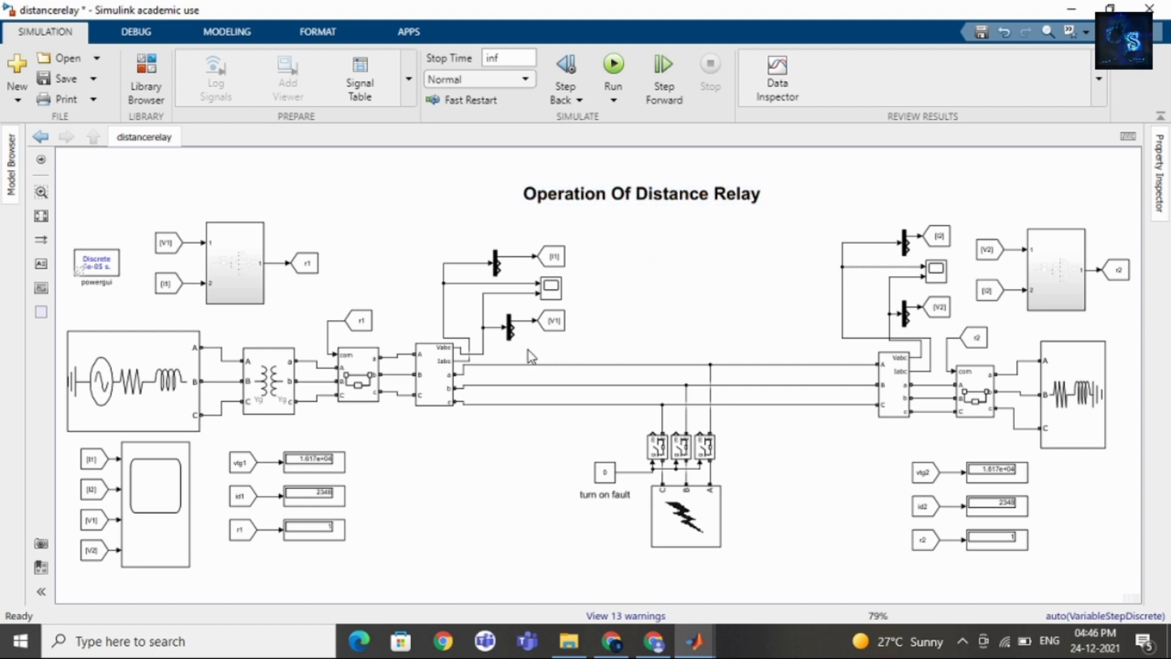
# Check the transmission line wires, the title, and the source, transformer and breaker section.
pyautogui.moveTo(527, 350)
pyautogui.mouseDown()
pyautogui.moveTo(567, 370)
pyautogui.moveTo(819, 415)
pyautogui.moveTo(735, 339)
pyautogui.mouseUp()
pyautogui.click(692, 197)
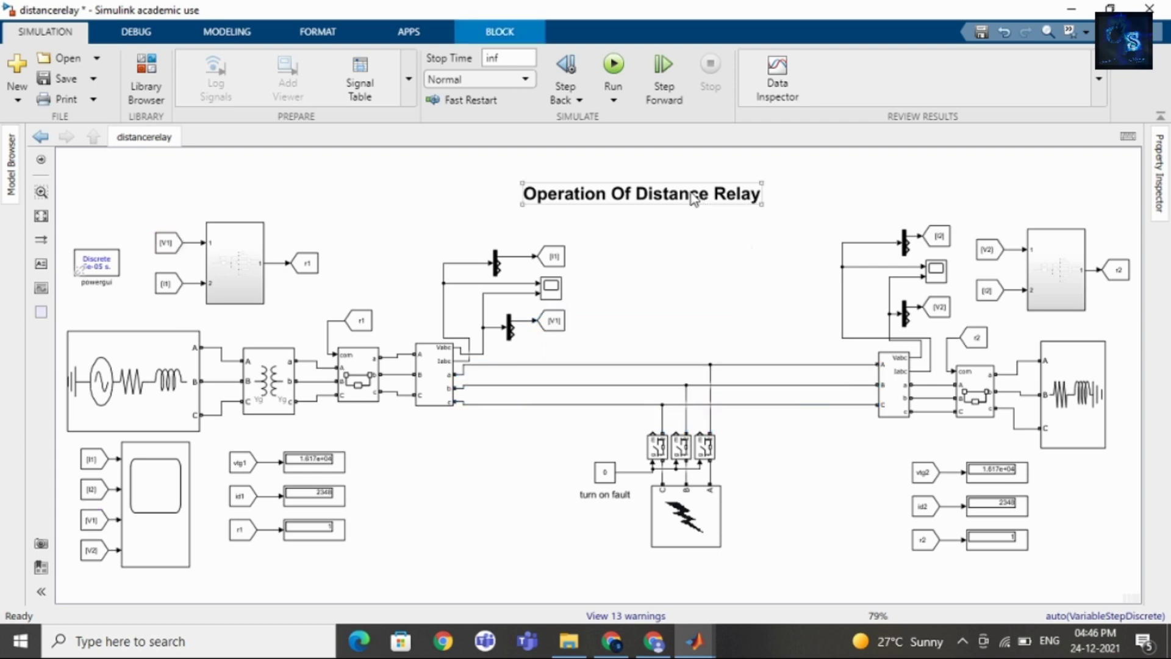
pyautogui.click(693, 196)
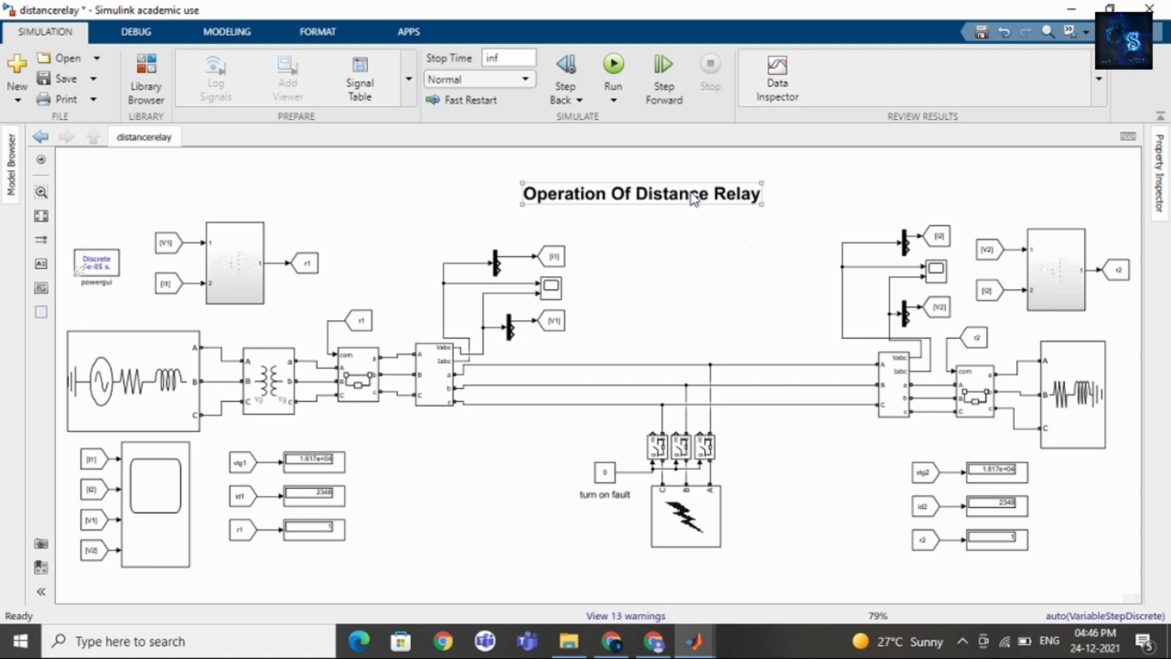
pyautogui.click(677, 243)
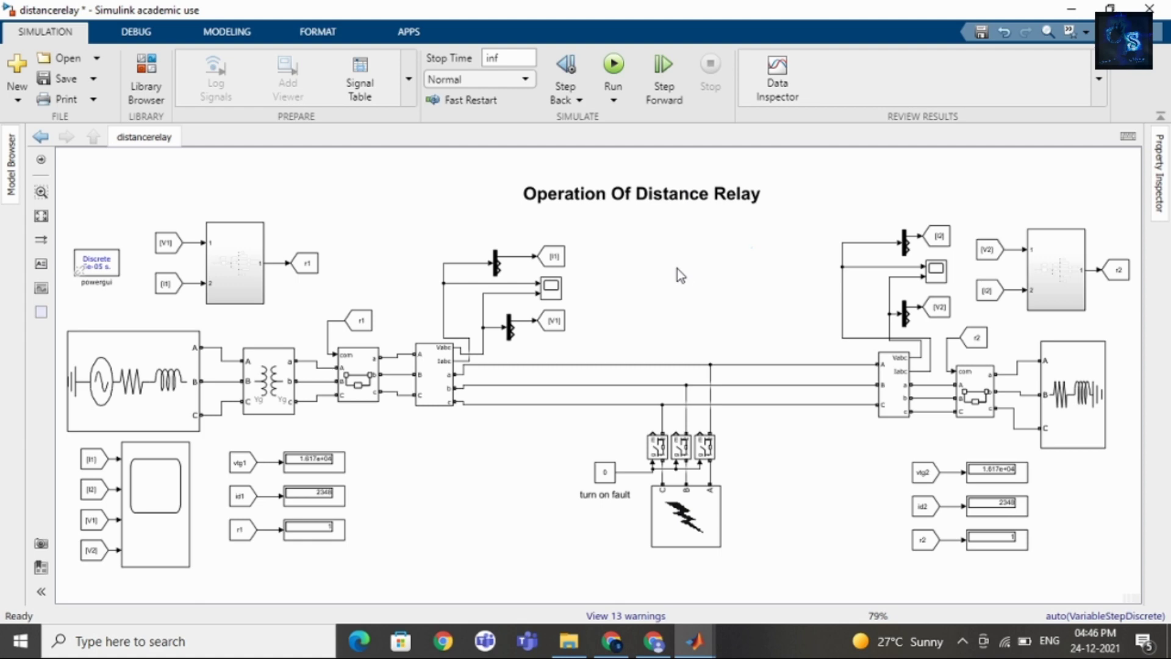
pyautogui.moveTo(195, 316); pyautogui.dragTo(421, 420)
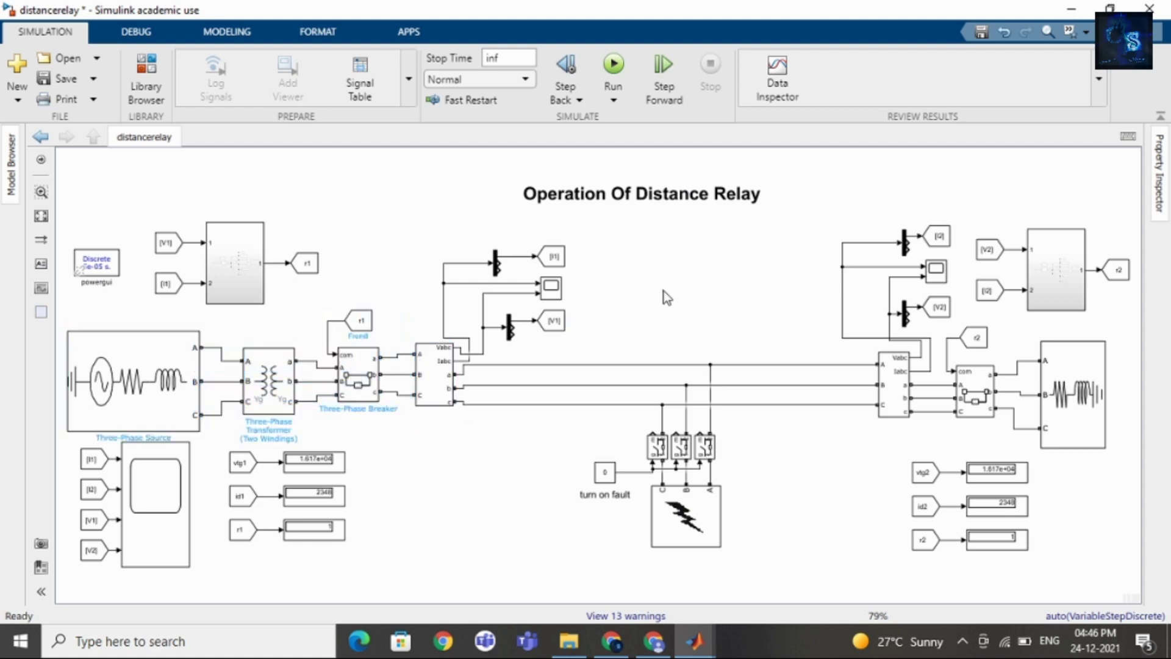
pyautogui.moveTo(572, 421); pyautogui.dragTo(773, 569)
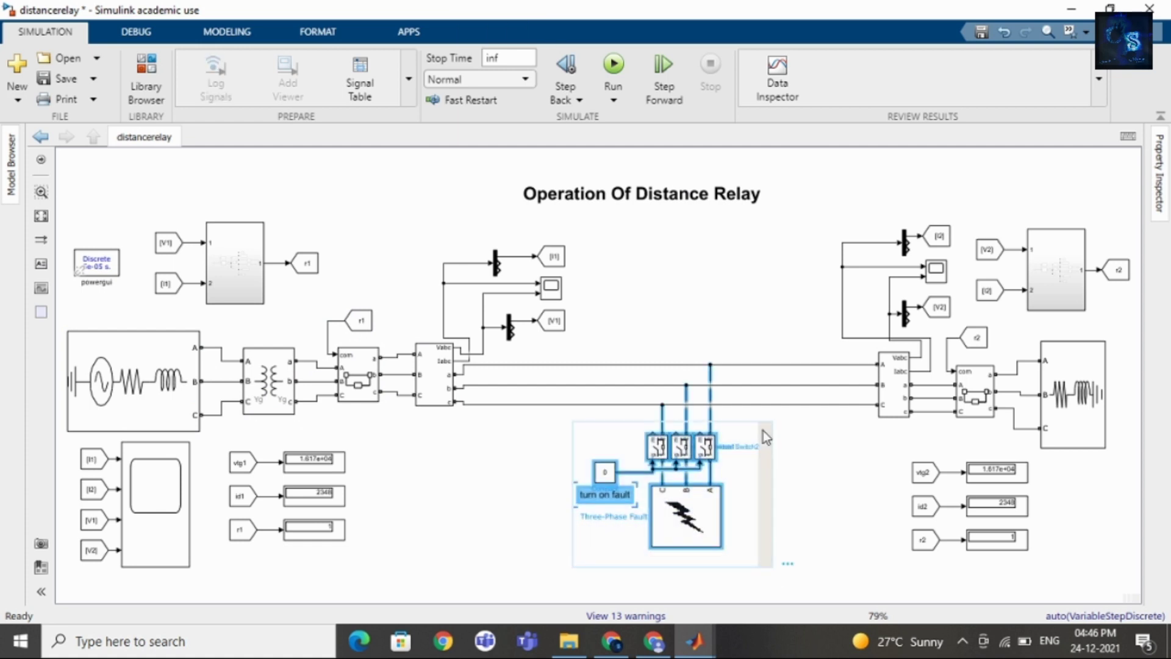
pyautogui.click(749, 327)
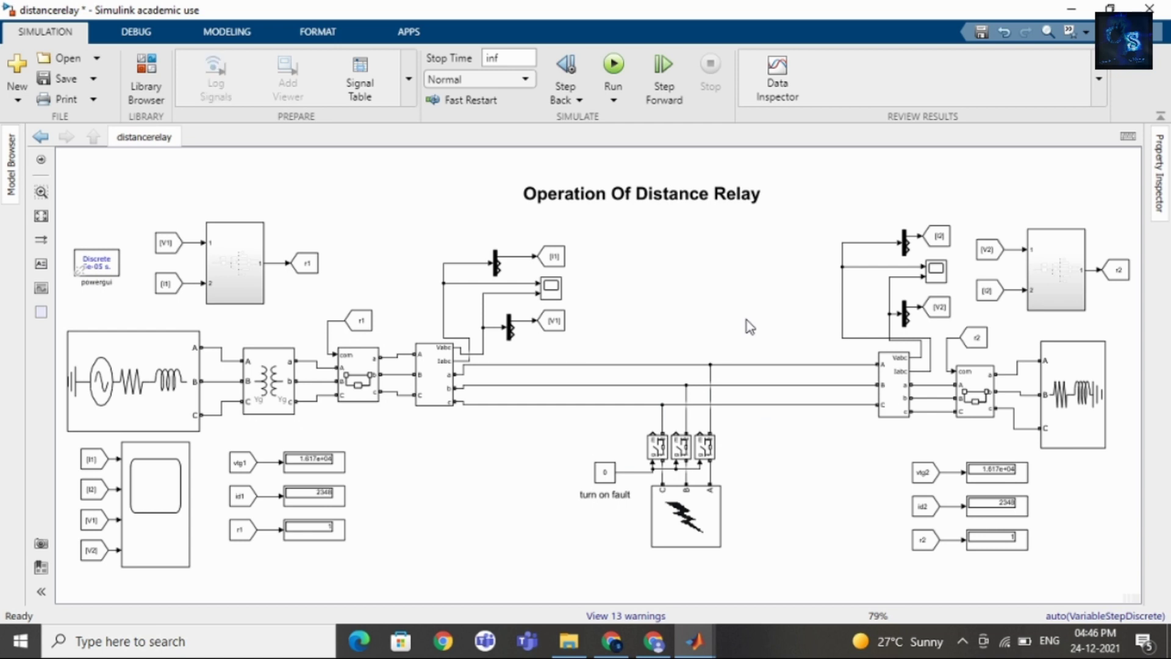
pyautogui.click(252, 265)
pyautogui.click(1050, 273)
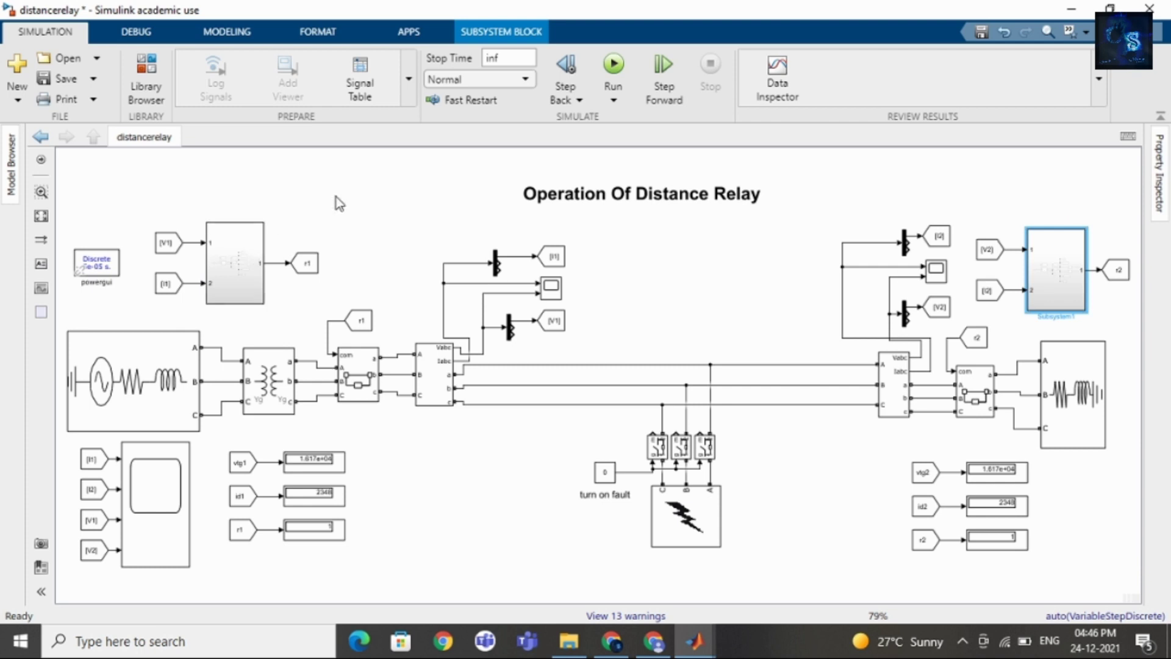
pyautogui.click(372, 193)
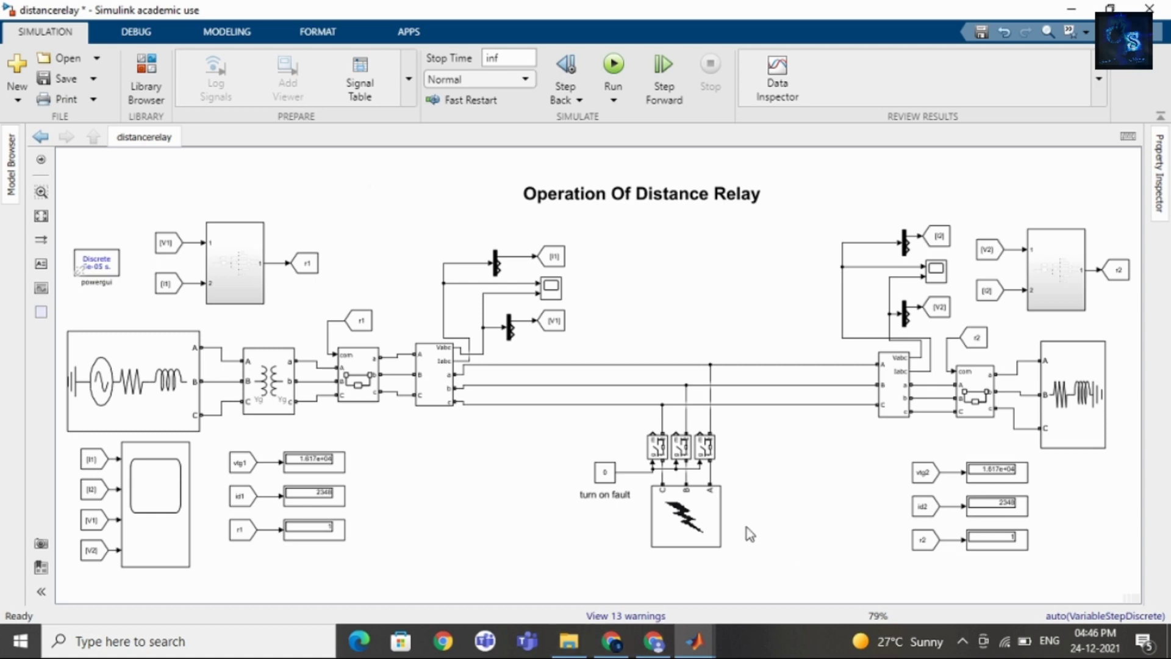
pyautogui.click(689, 532)
pyautogui.doubleClick(692, 532)
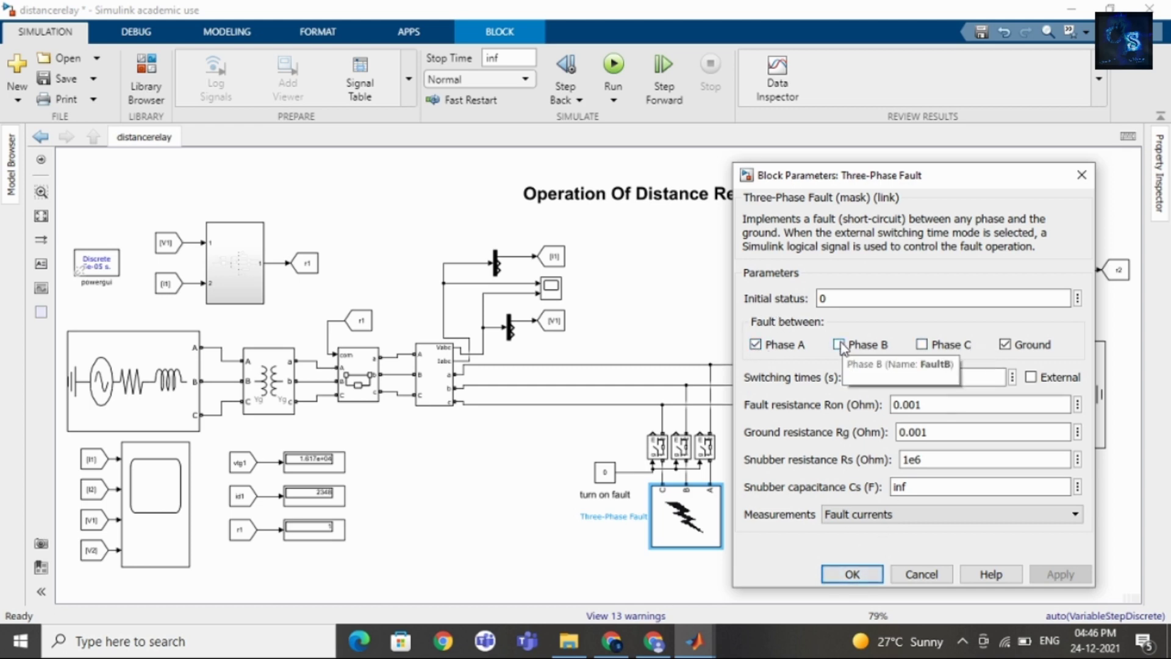
pyautogui.click(852, 574)
# Zoom in on the fault section and inspect the first switch and 'turn on fault' constant.
pyautogui.scroll(2, 706, 506)
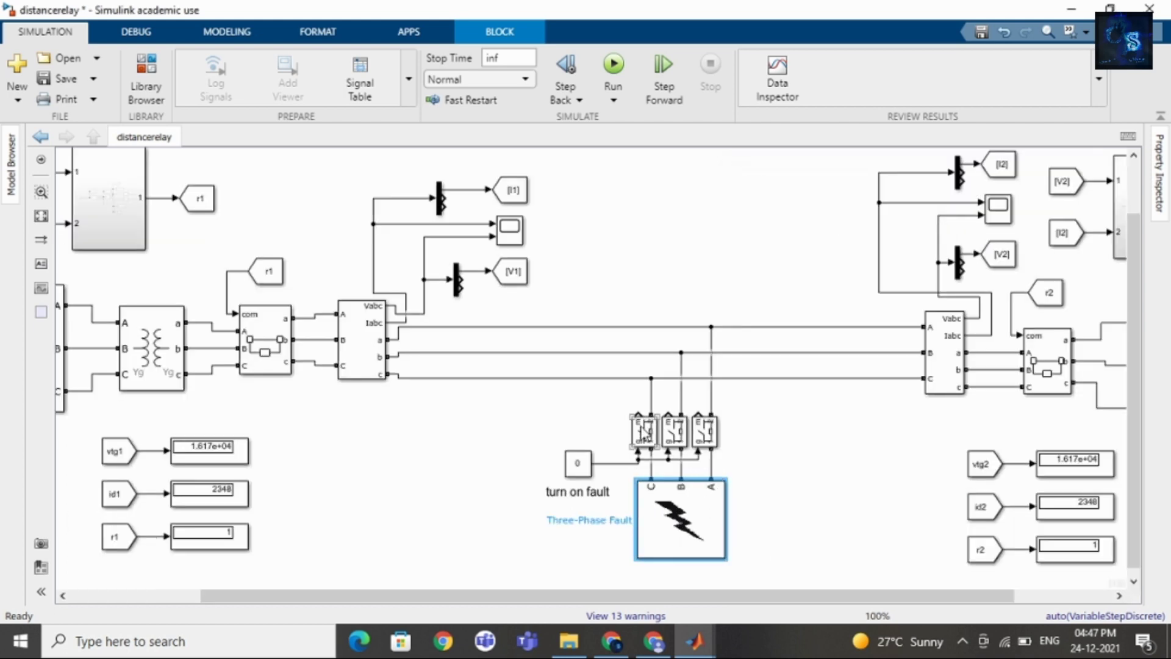
pyautogui.click(644, 431)
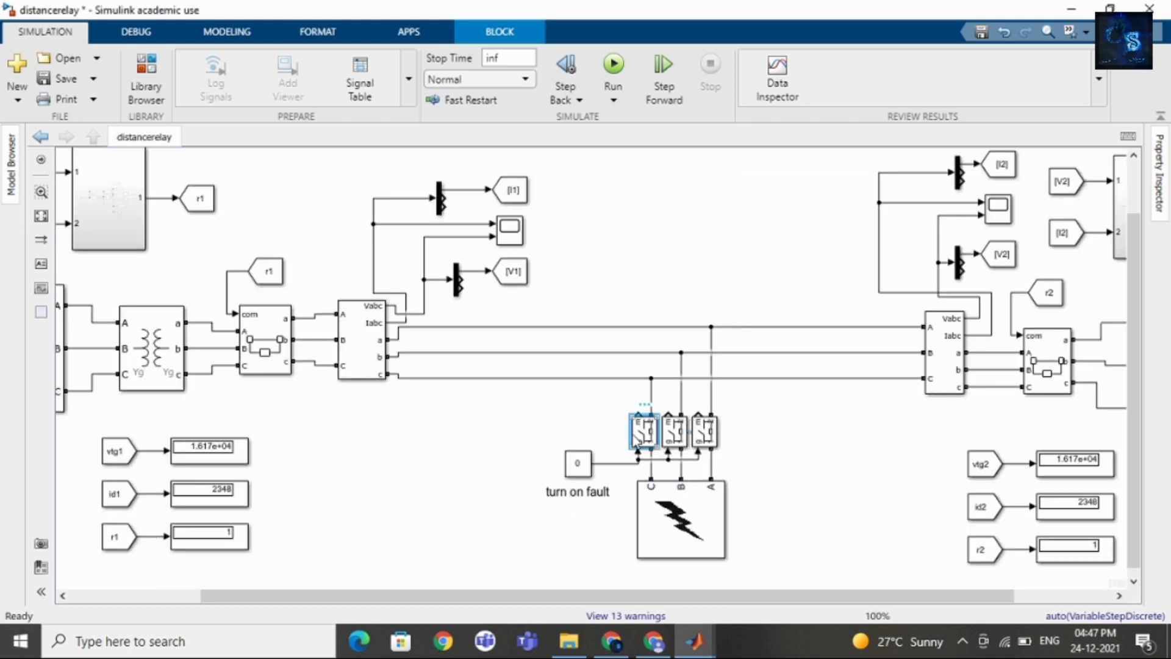
pyautogui.click(575, 471)
pyautogui.doubleClick(575, 471)
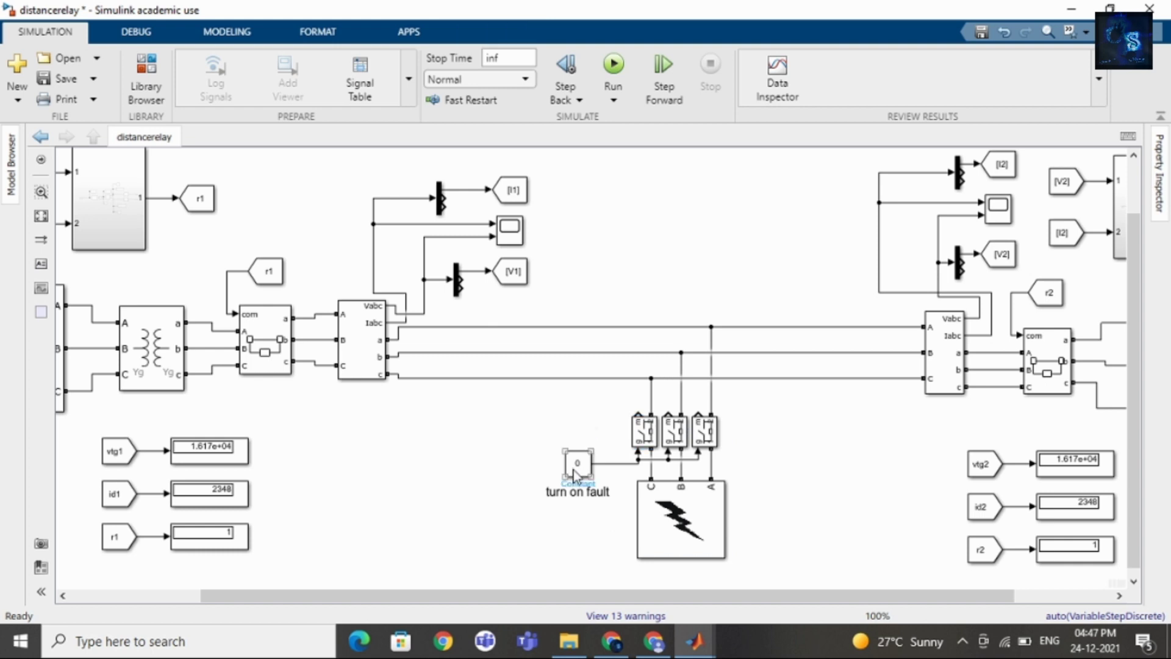
pyautogui.click(556, 417)
pyautogui.click(576, 475)
# Check the middle and right Ideal Switches and the Three-Phase Fault block.
pyautogui.click(677, 432)
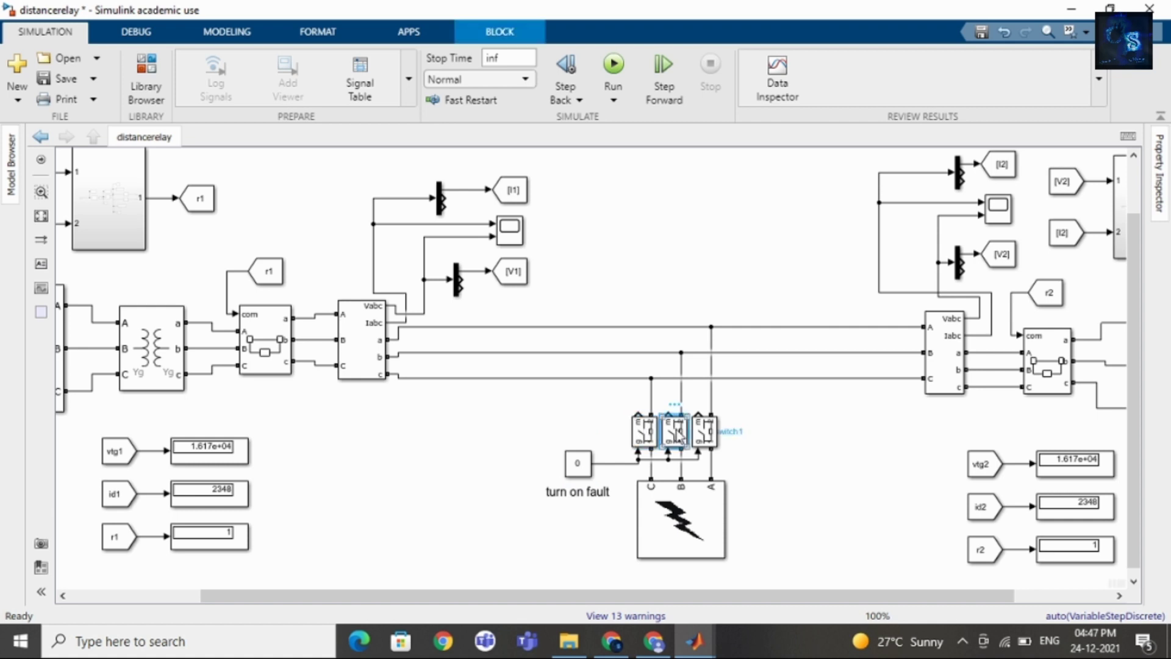
pyautogui.click(705, 433)
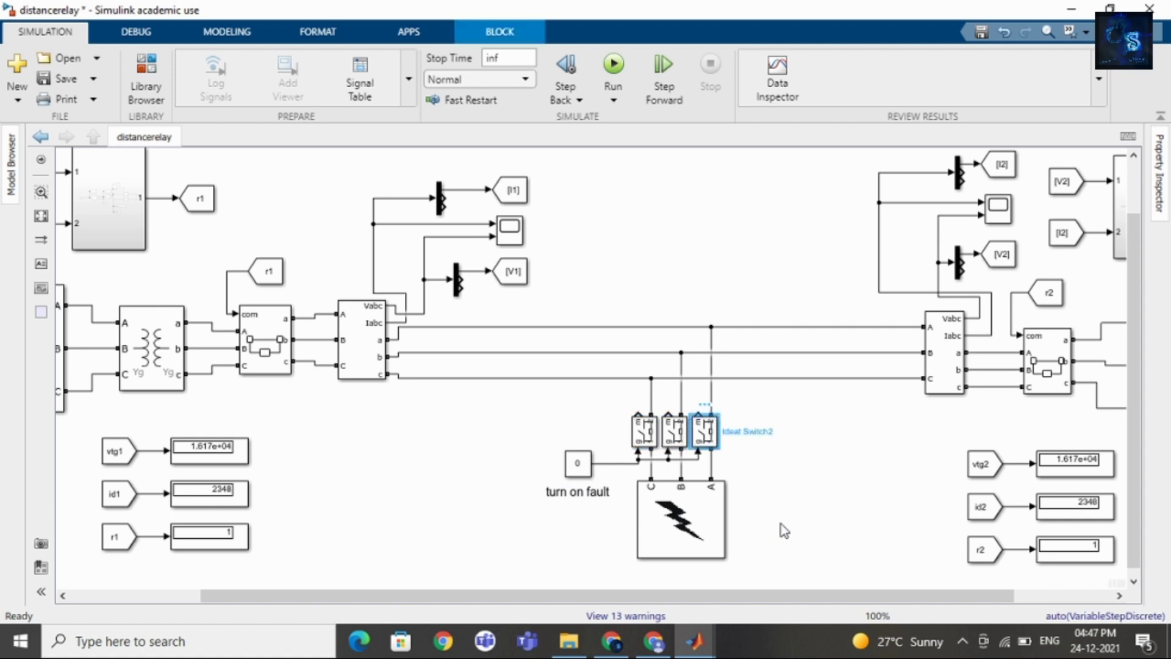
pyautogui.click(677, 531)
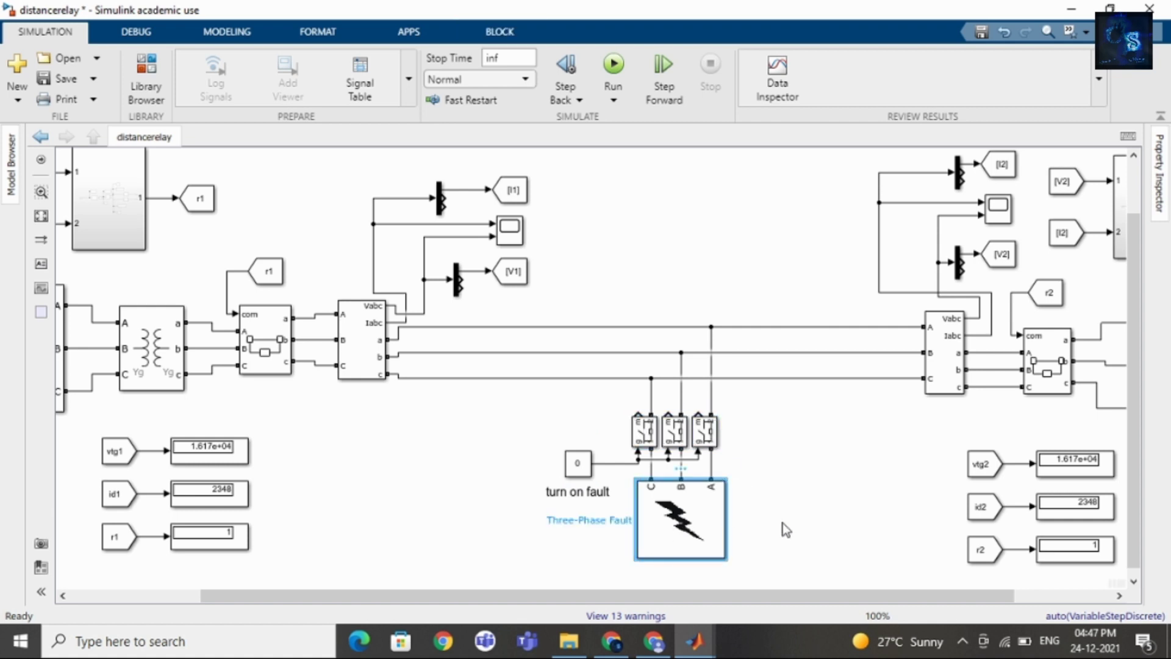
pyautogui.click(794, 491)
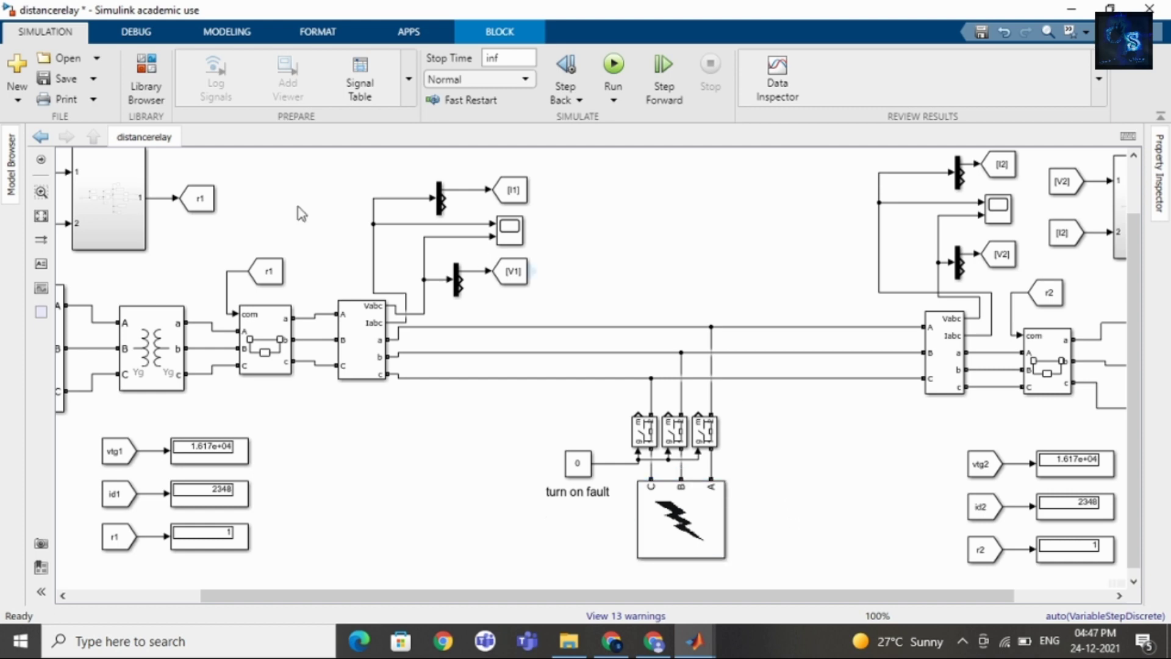
# Fit the diagram to view and trace the left relay's r1 trip signal to its breaker.
pyautogui.click(43, 218)
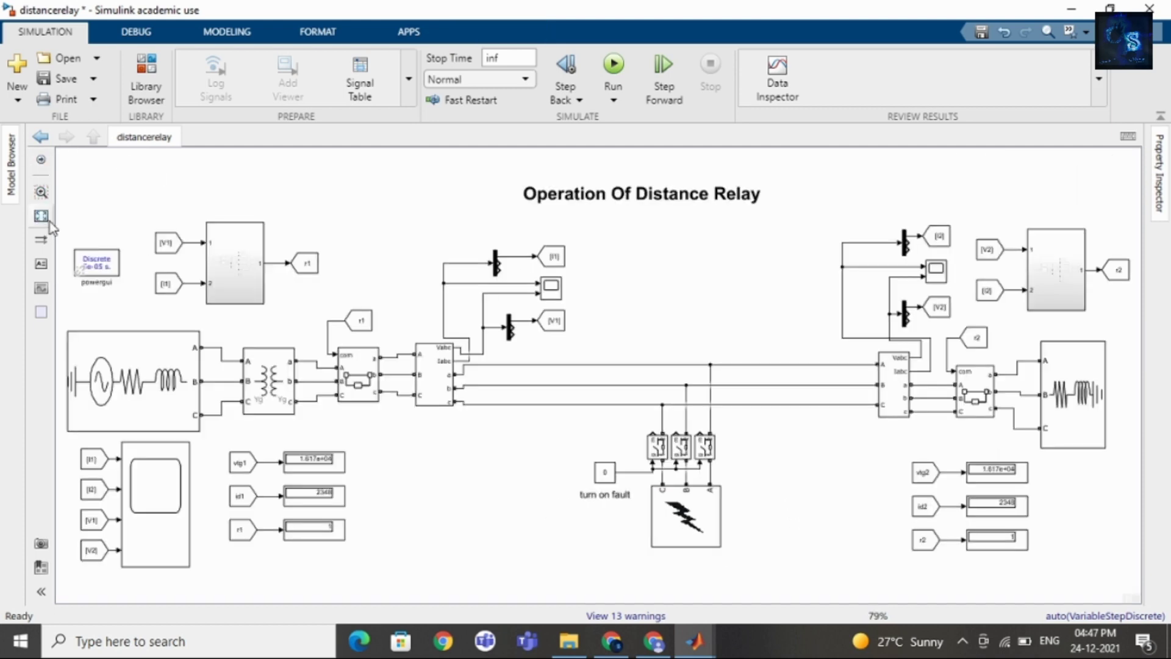
pyautogui.click(219, 263)
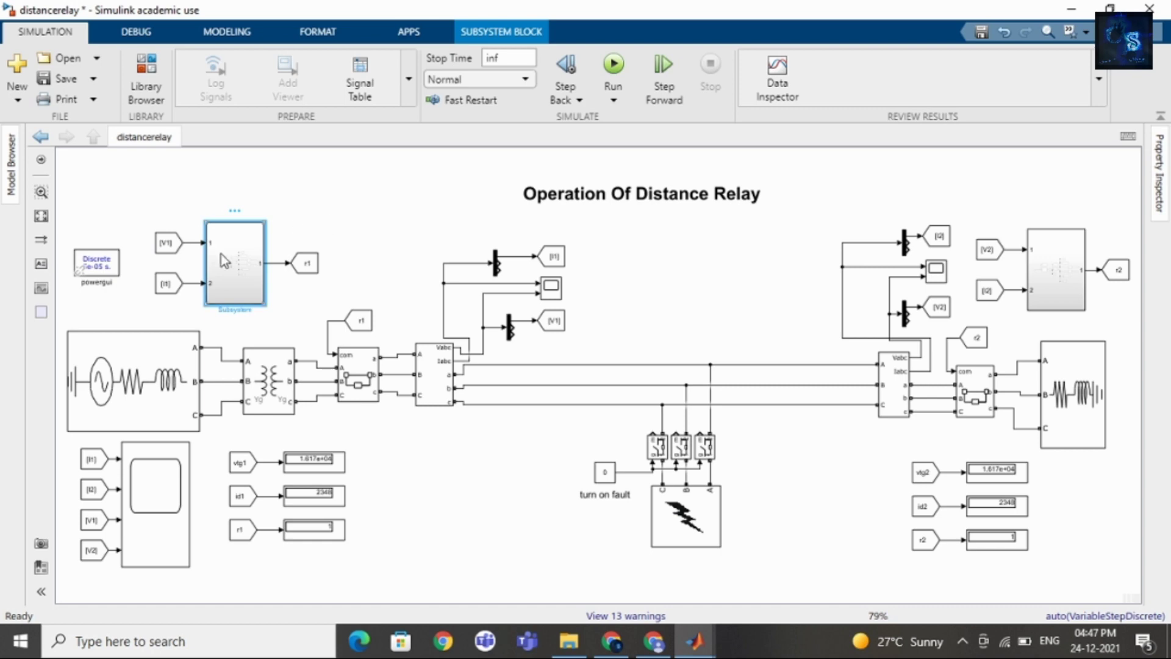
pyautogui.click(314, 268)
pyautogui.click(363, 364)
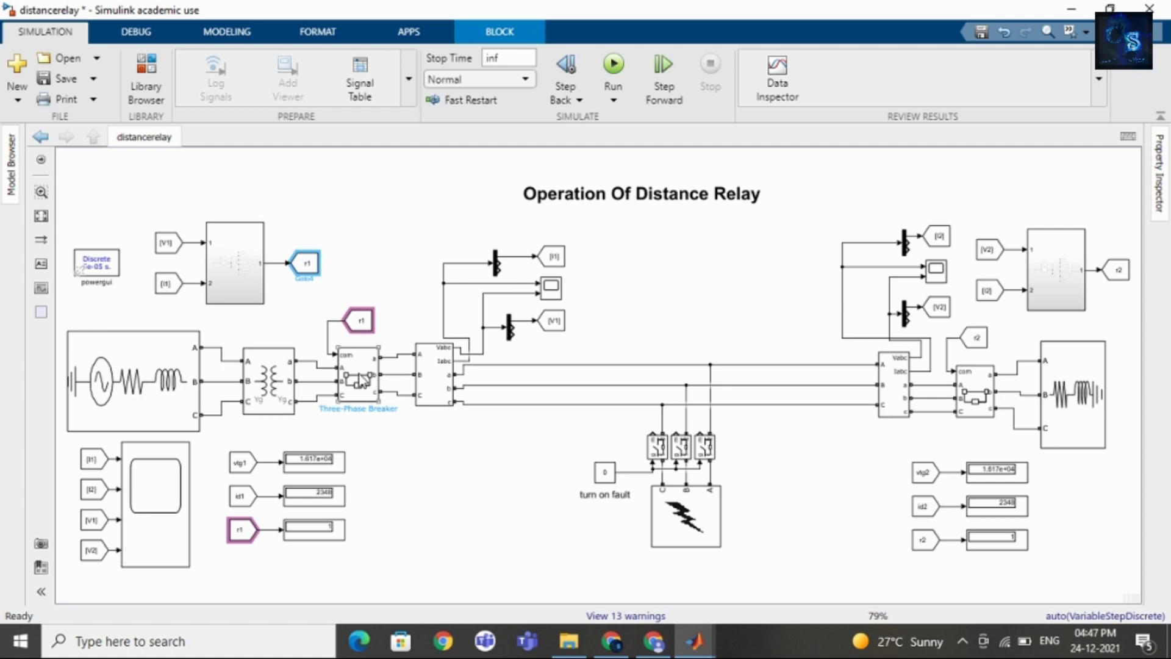
pyautogui.click(383, 220)
# Select the receiving-end Three-Phase Breaker and comment it out.
pyautogui.click(348, 381)
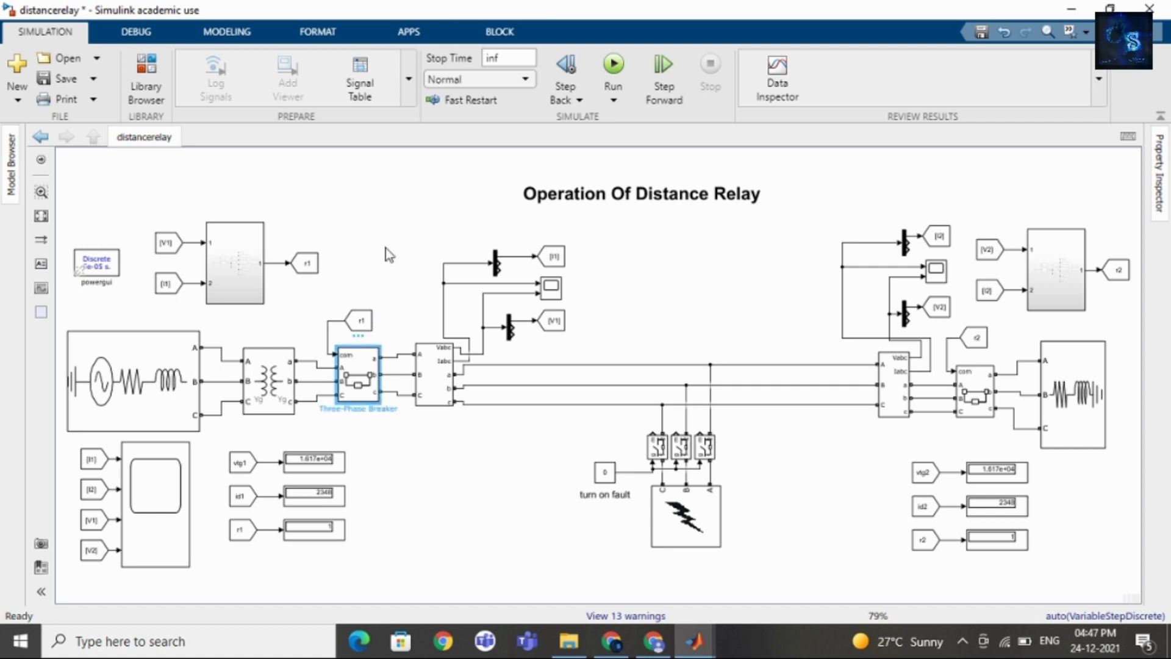
pyautogui.click(967, 400)
pyautogui.click(974, 346)
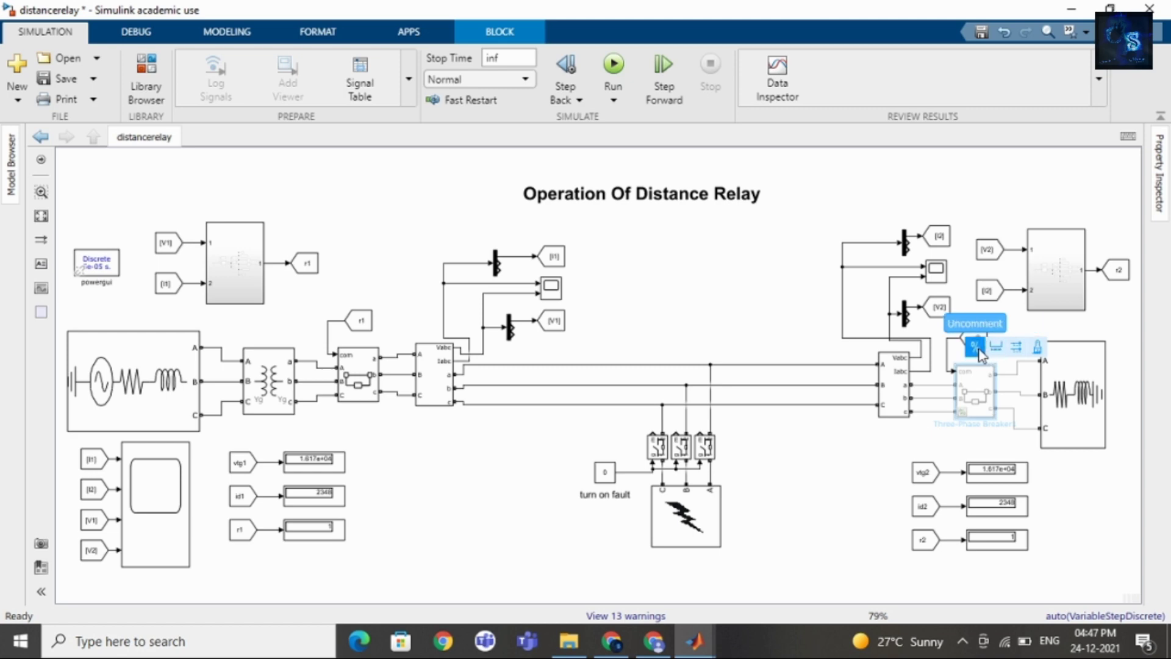
# Uncomment the right Three-Phase Breaker and trace Subsystem1's r2 trip signal to it.
pyautogui.click(975, 347)
pyautogui.click(974, 337)
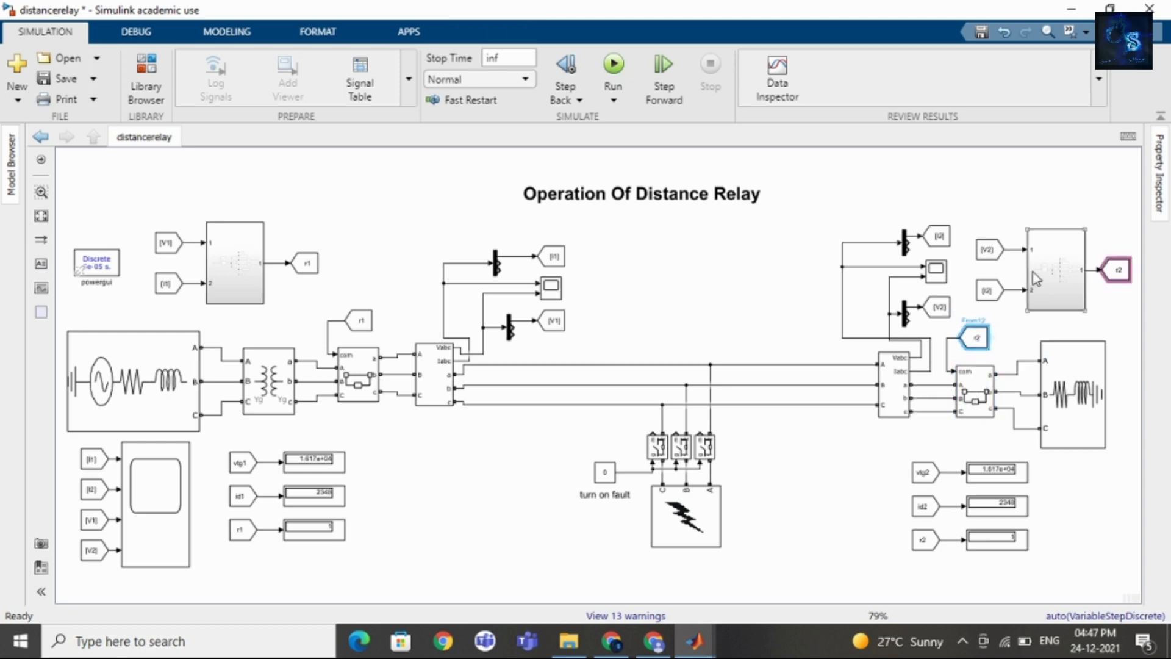
pyautogui.click(1053, 269)
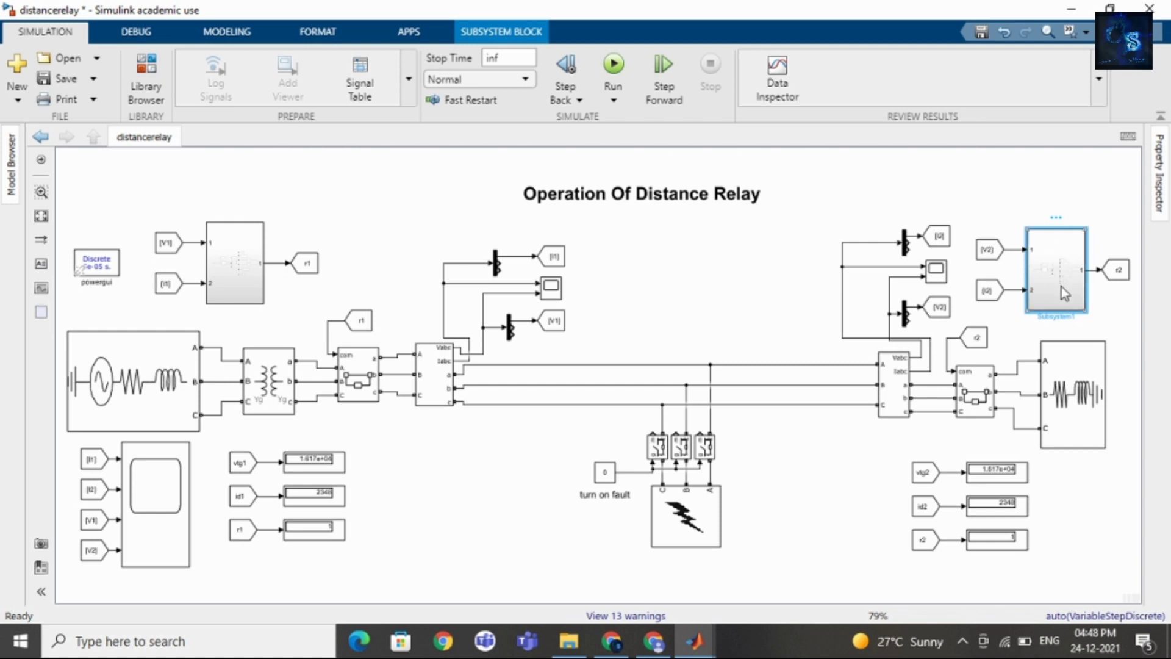
pyautogui.click(1121, 271)
pyautogui.click(983, 383)
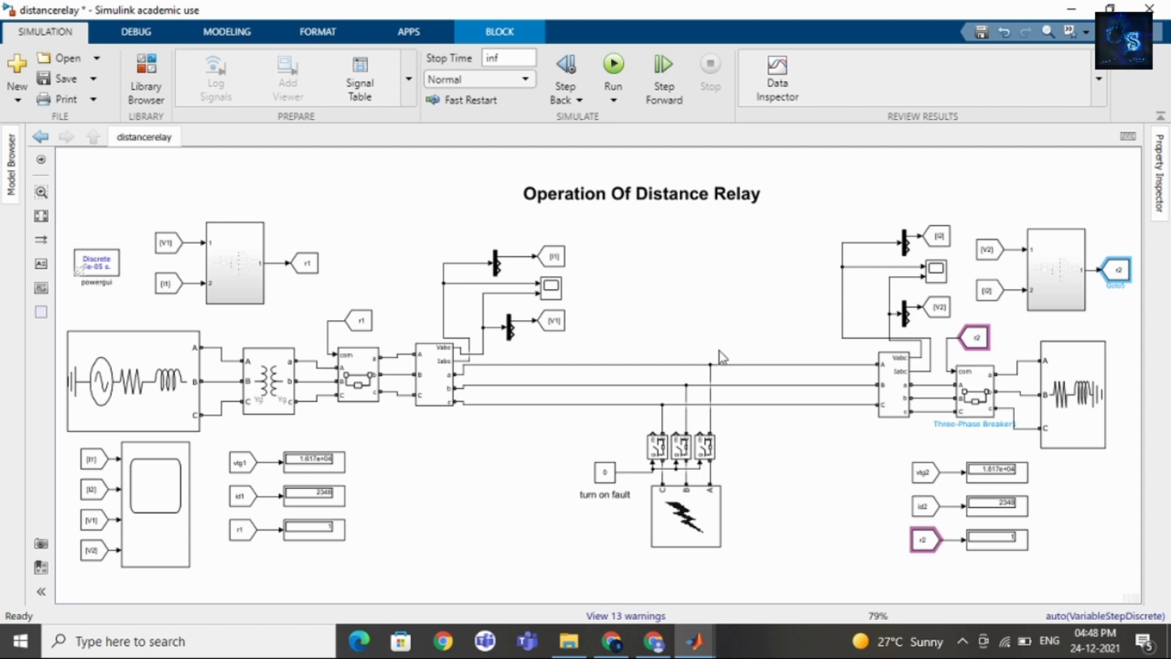
pyautogui.click(709, 306)
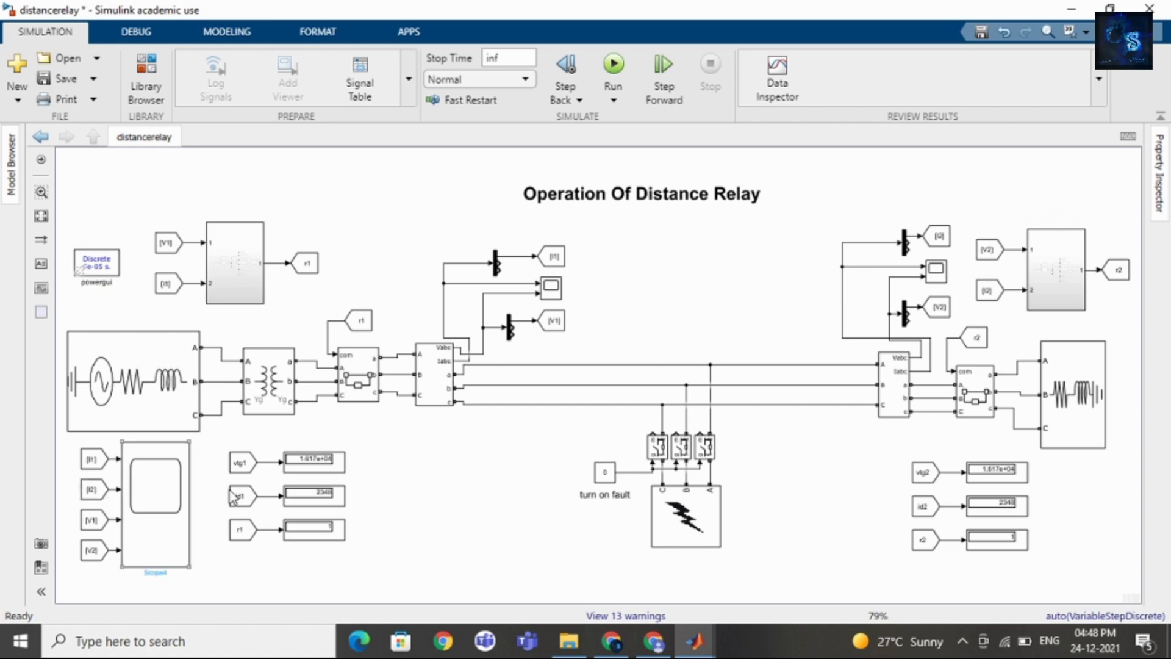
# Zoom in, check the Scope4 block, and run the simulation with the fault off.
pyautogui.scroll(1, 216, 540)
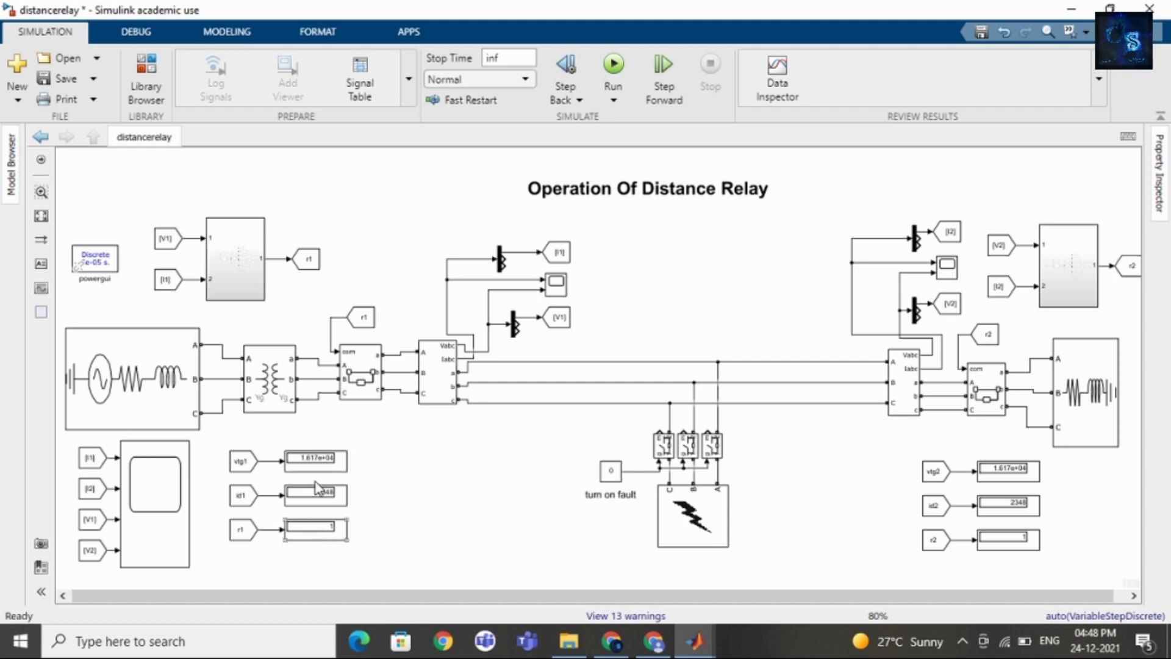
pyautogui.click(166, 490)
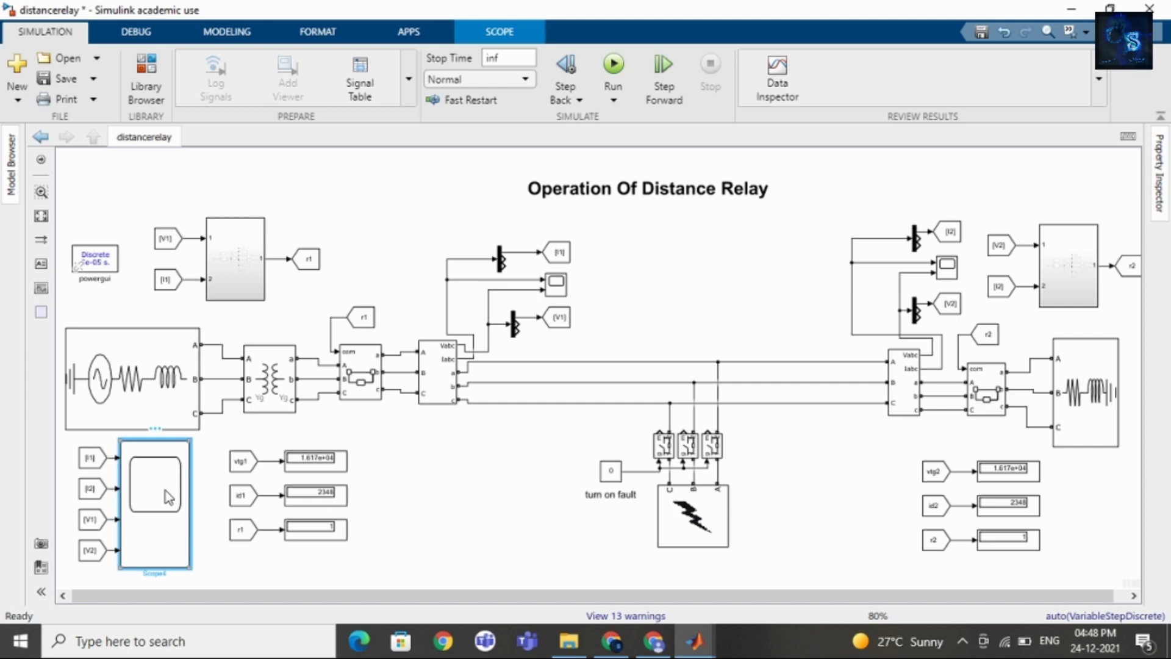
pyautogui.click(757, 253)
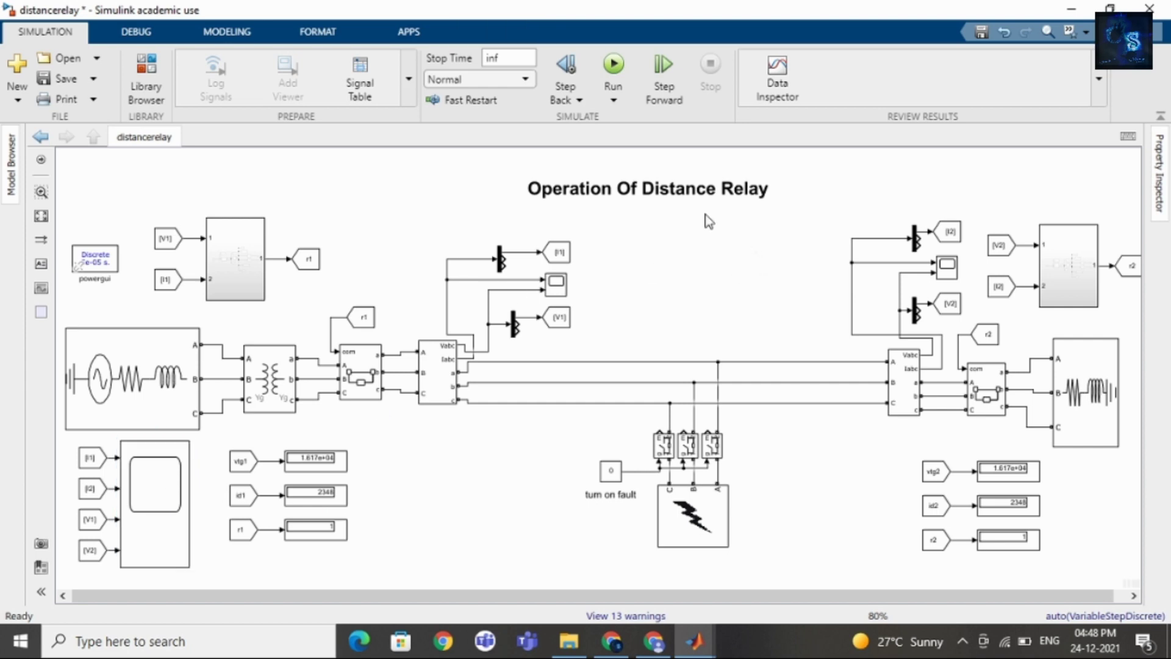
pyautogui.click(613, 66)
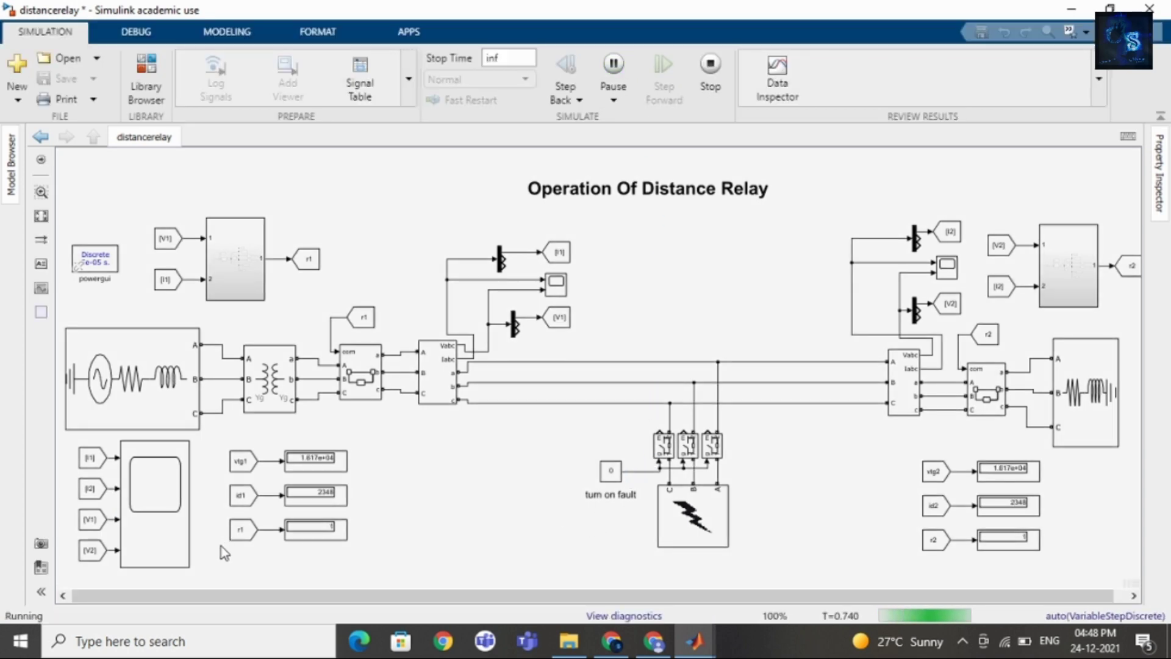
# Check the vtg1, id1 and r1 displays (1.617e+04, 2348, 1) and the com breaker, then fit the model.
pyautogui.scroll(2, 224, 552)
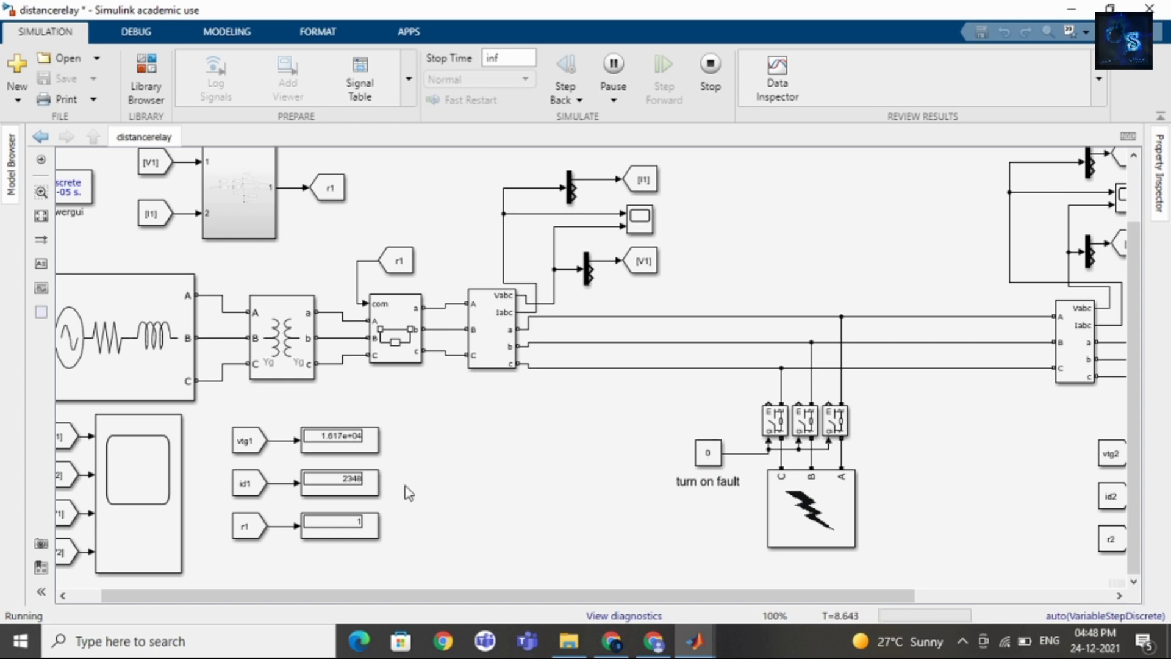
pyautogui.click(364, 488)
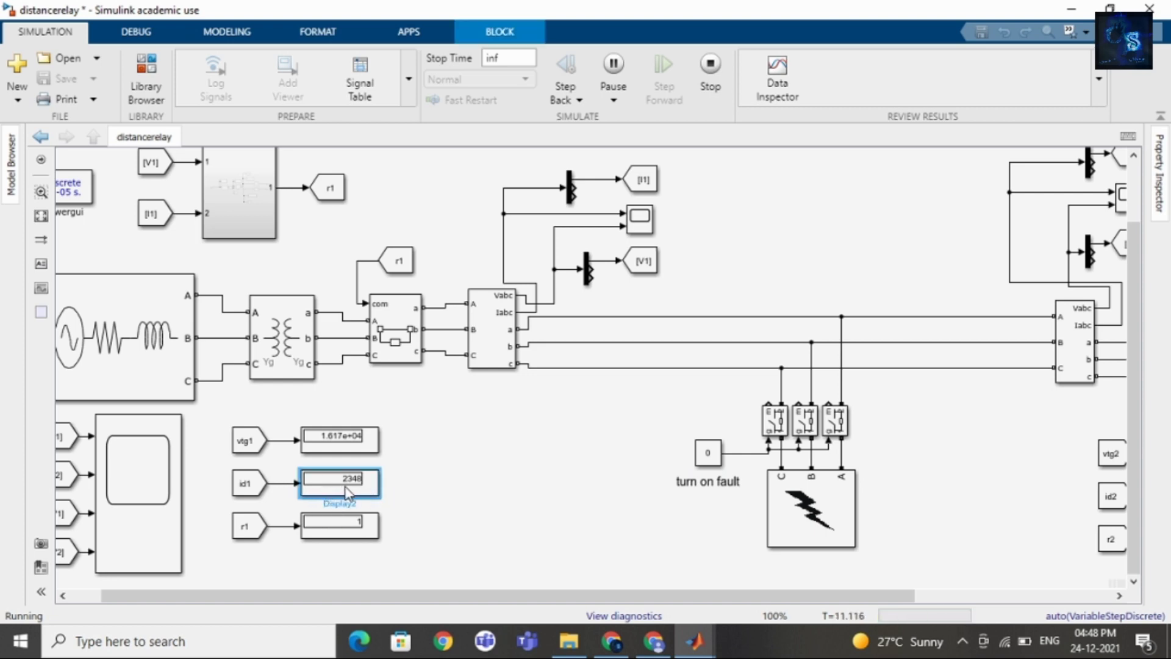
pyautogui.click(336, 441)
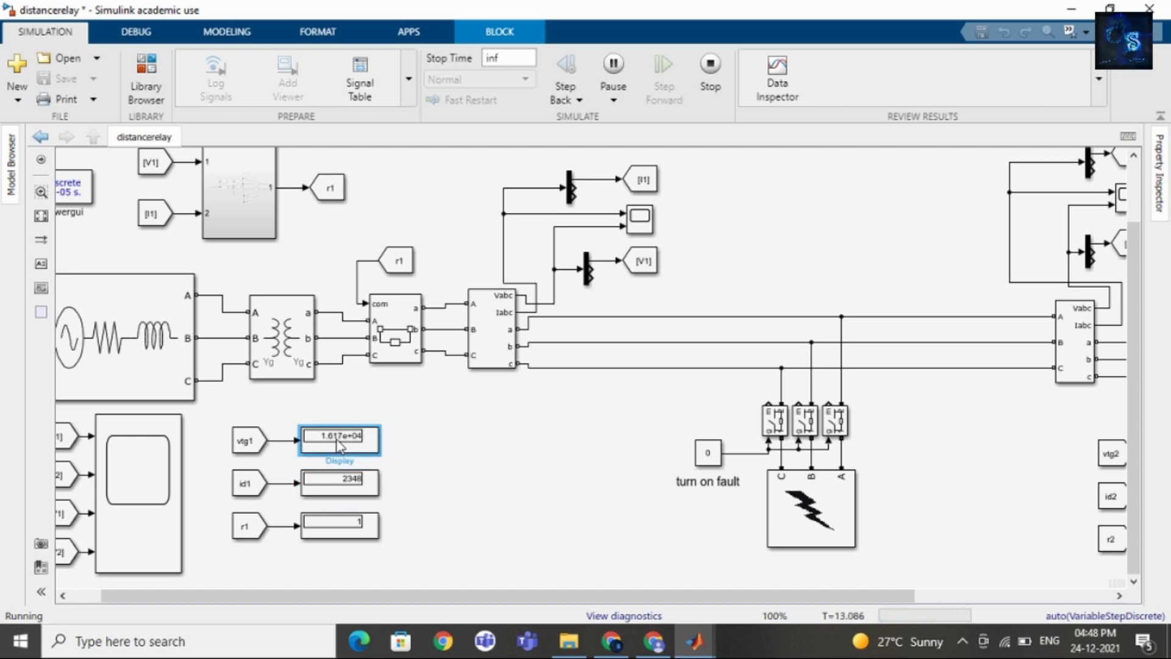
pyautogui.click(359, 539)
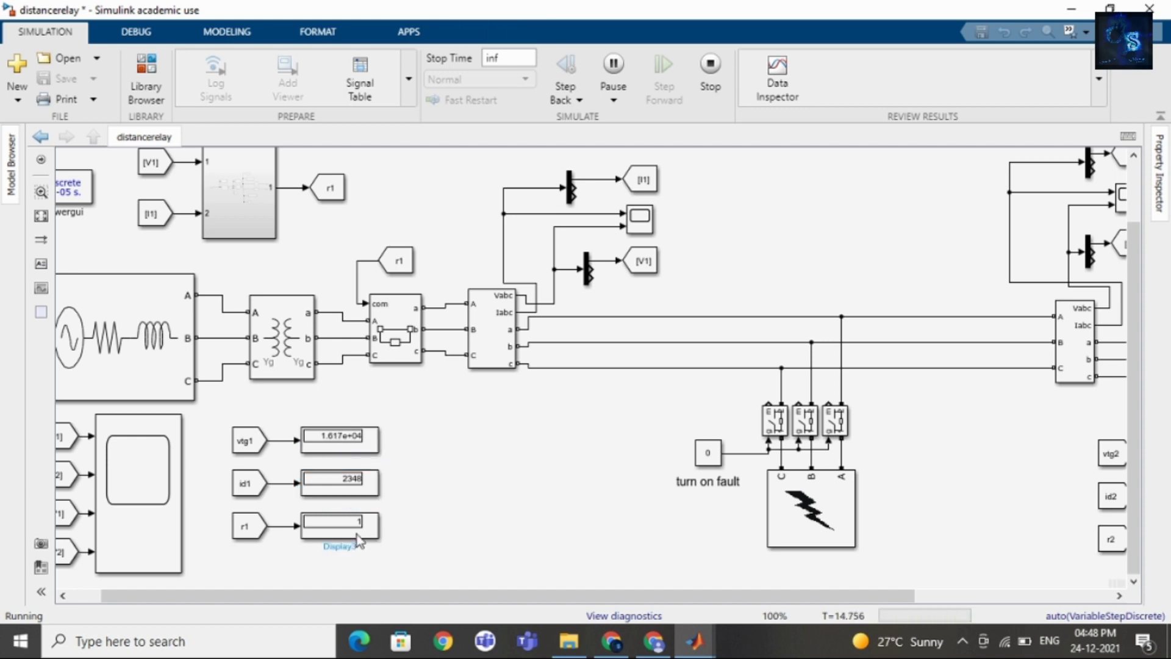
pyautogui.click(358, 538)
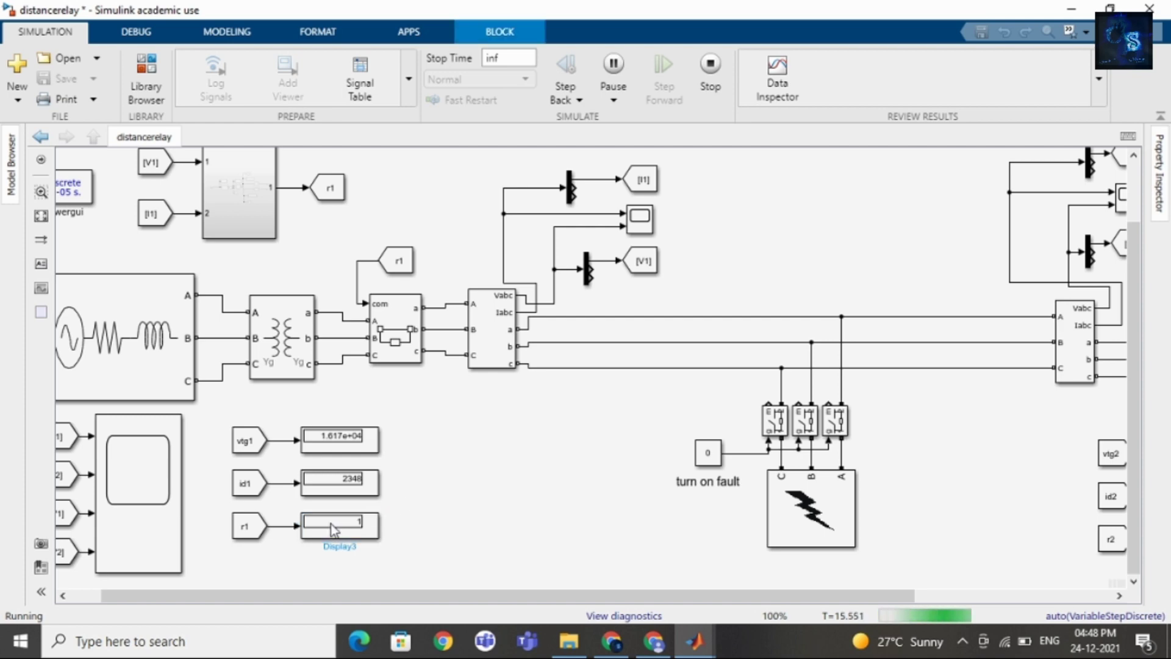
pyautogui.click(334, 523)
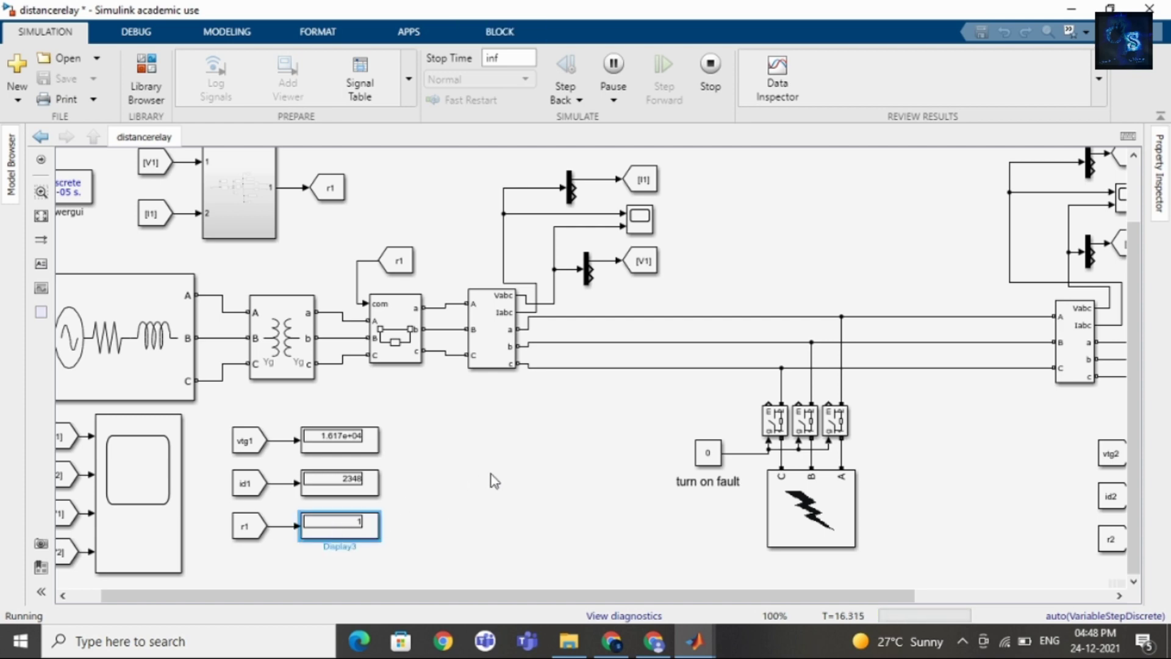
pyautogui.click(389, 338)
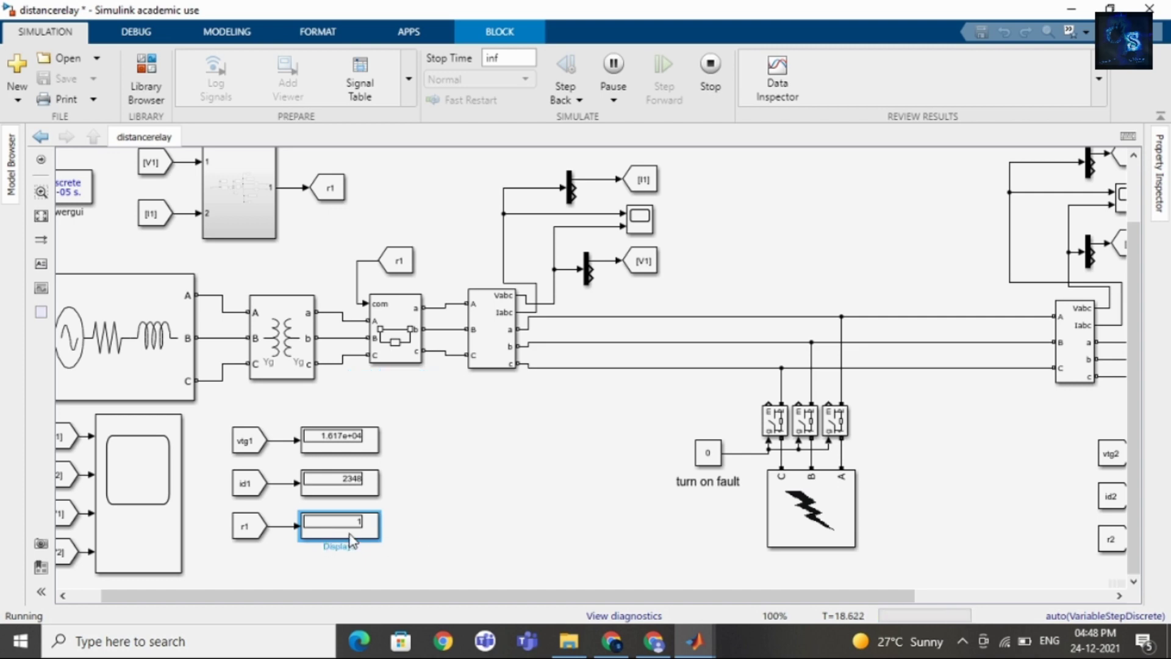
pyautogui.click(435, 517)
pyautogui.click(41, 216)
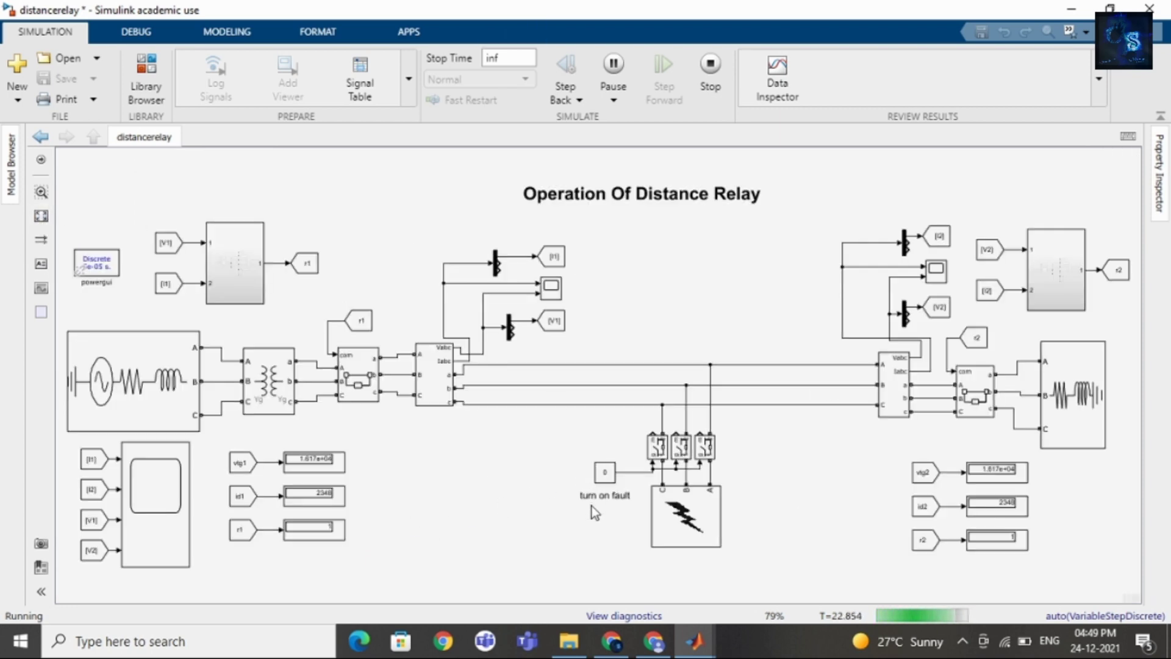
# Review the Three-Phase Fault parameters, then set the 'turn on fault' constant value to 1.
pyautogui.doubleClick(675, 503)
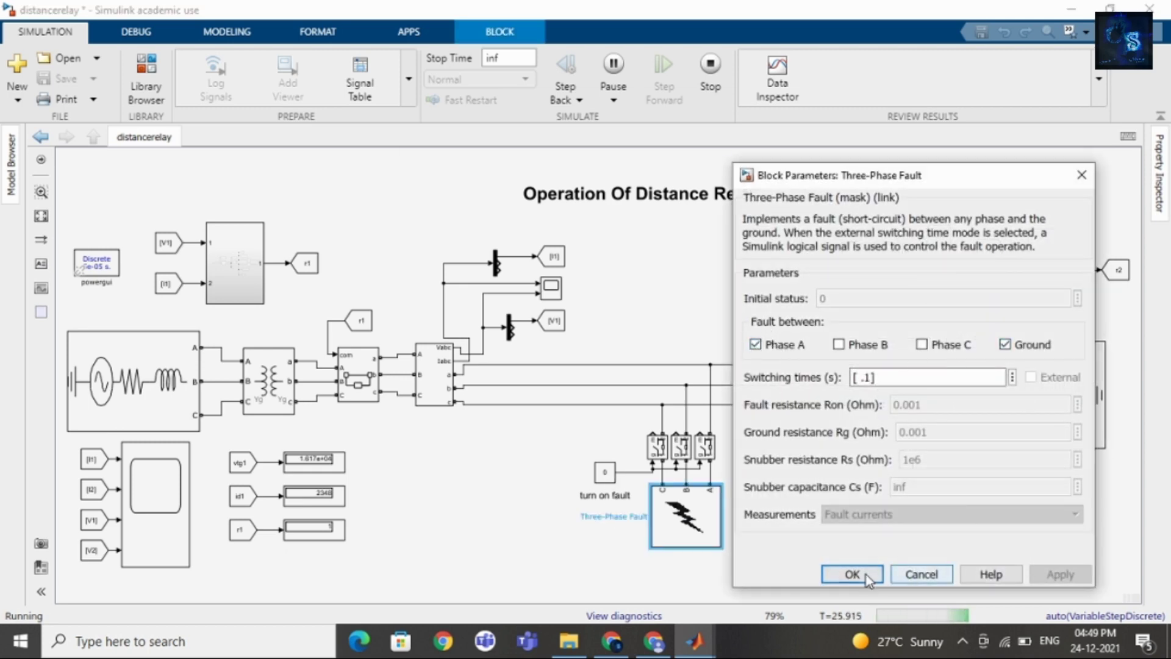
pyautogui.click(832, 573)
pyautogui.doubleClick(603, 475)
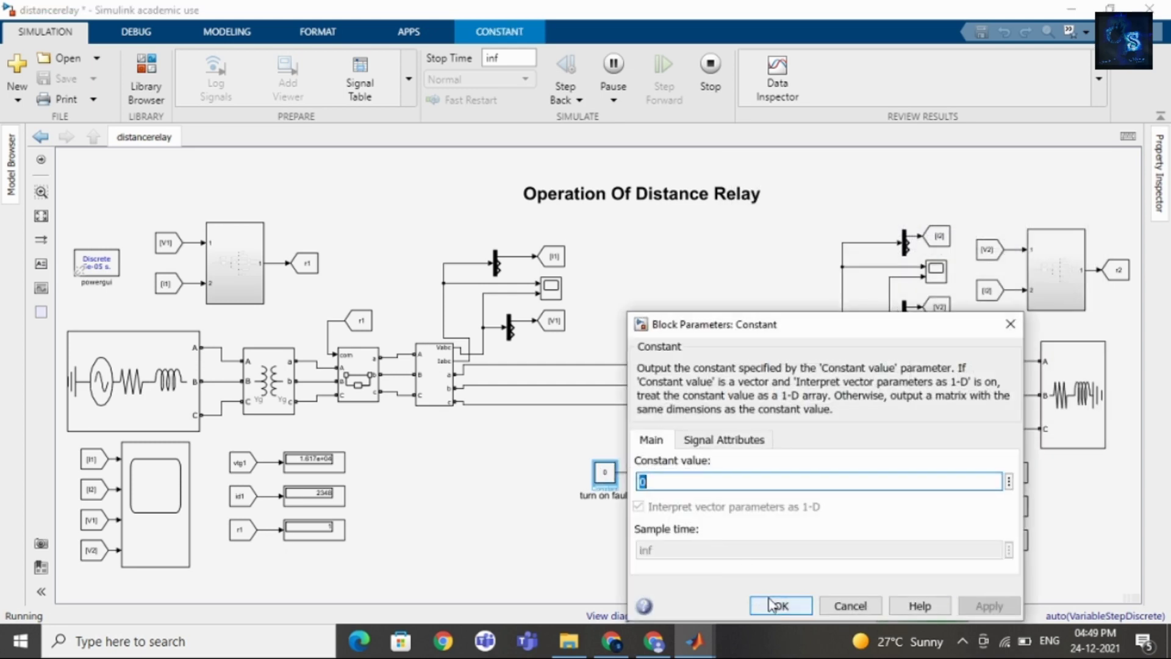
pyautogui.write('1')
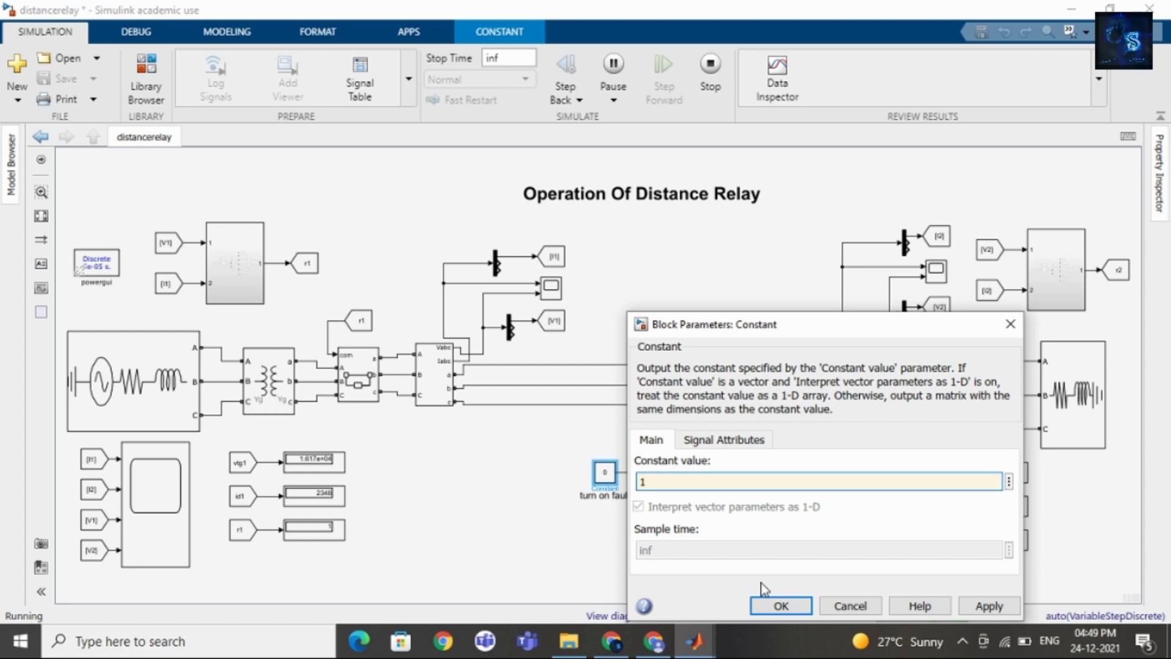
pyautogui.click(770, 604)
pyautogui.click(320, 506)
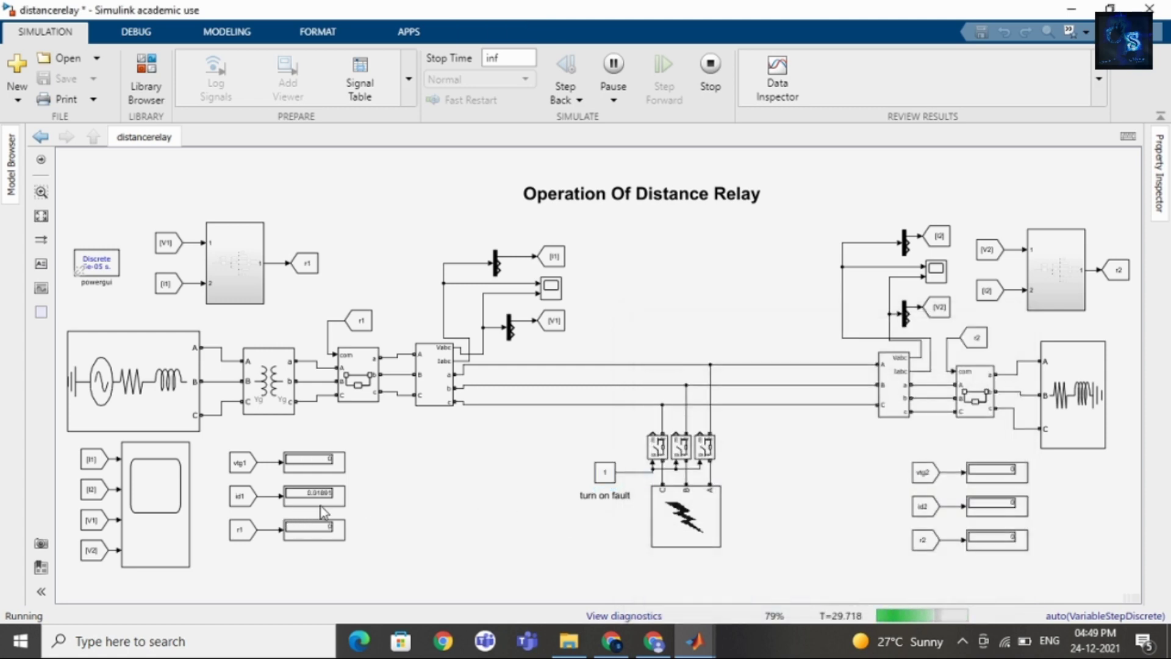
pyautogui.scroll(1, 302, 544)
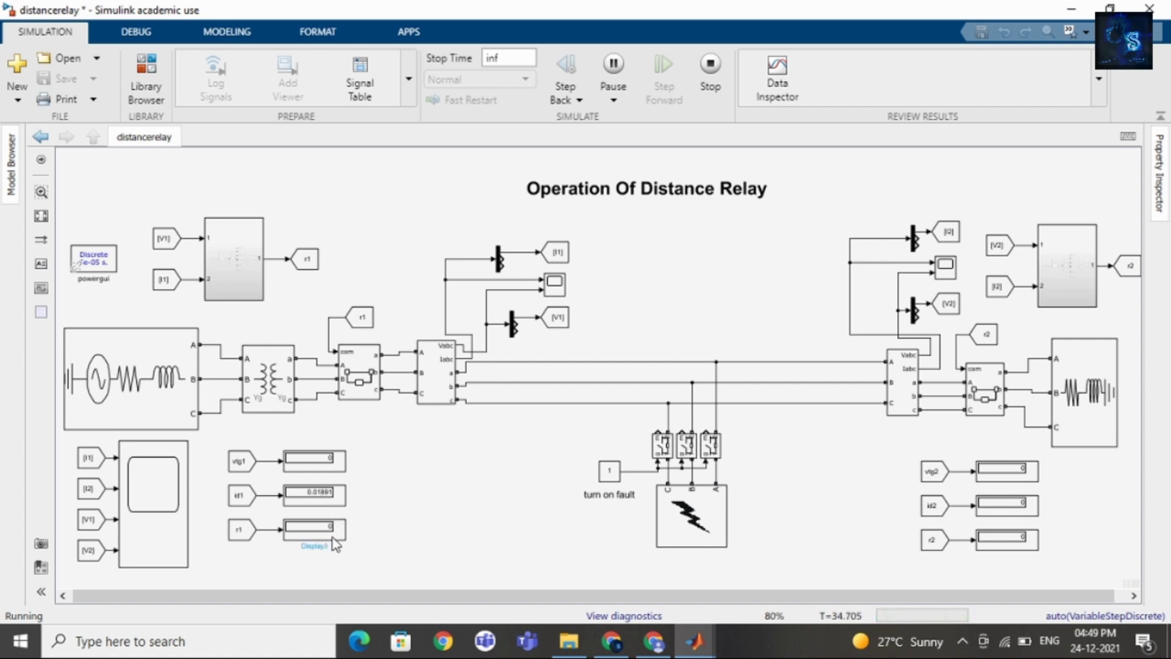
pyautogui.click(181, 497)
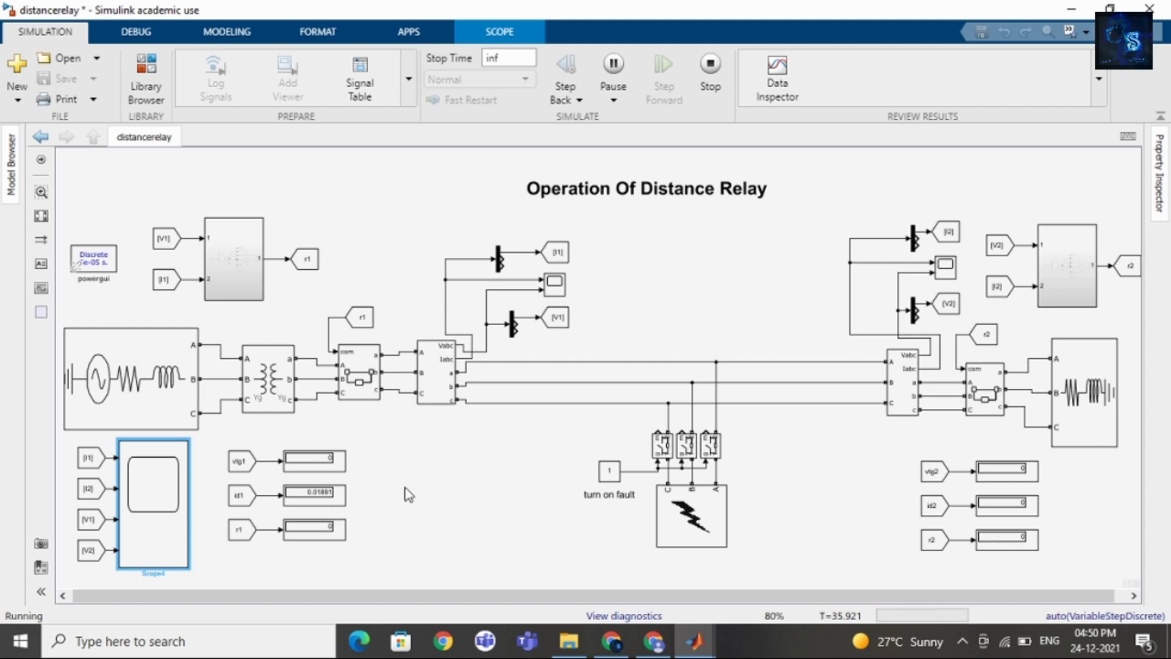
pyautogui.press('1')
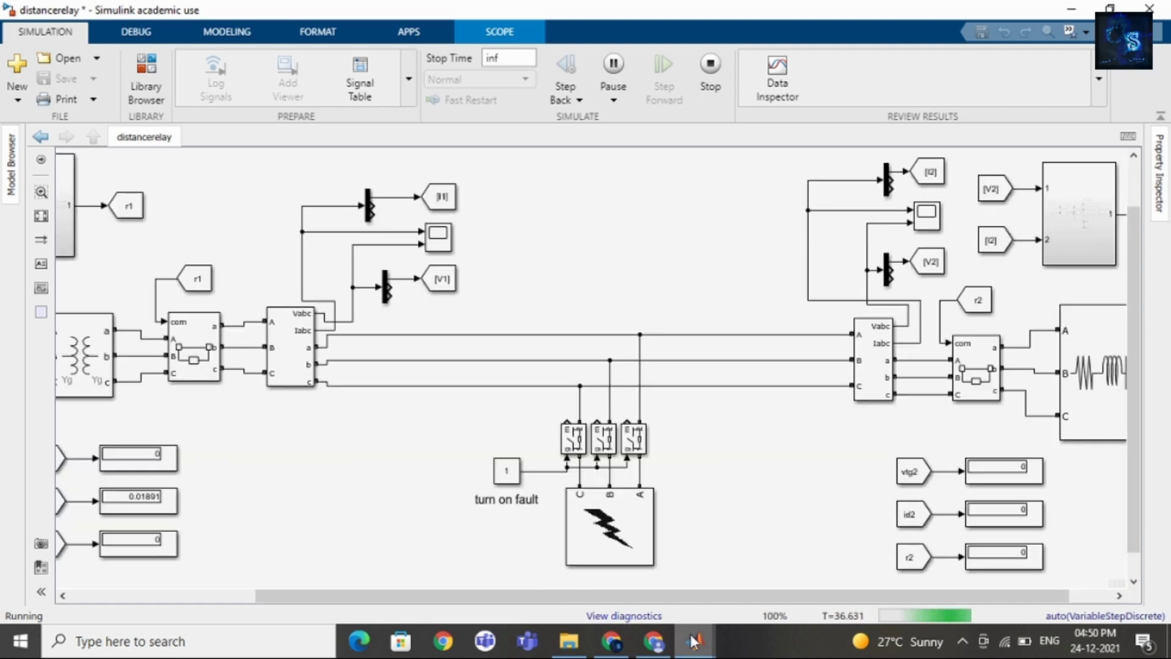
# Bring Scope4 beside the model, stop the simulation, autoscale the traces and minimise the scope.
pyautogui.moveTo(693, 640)
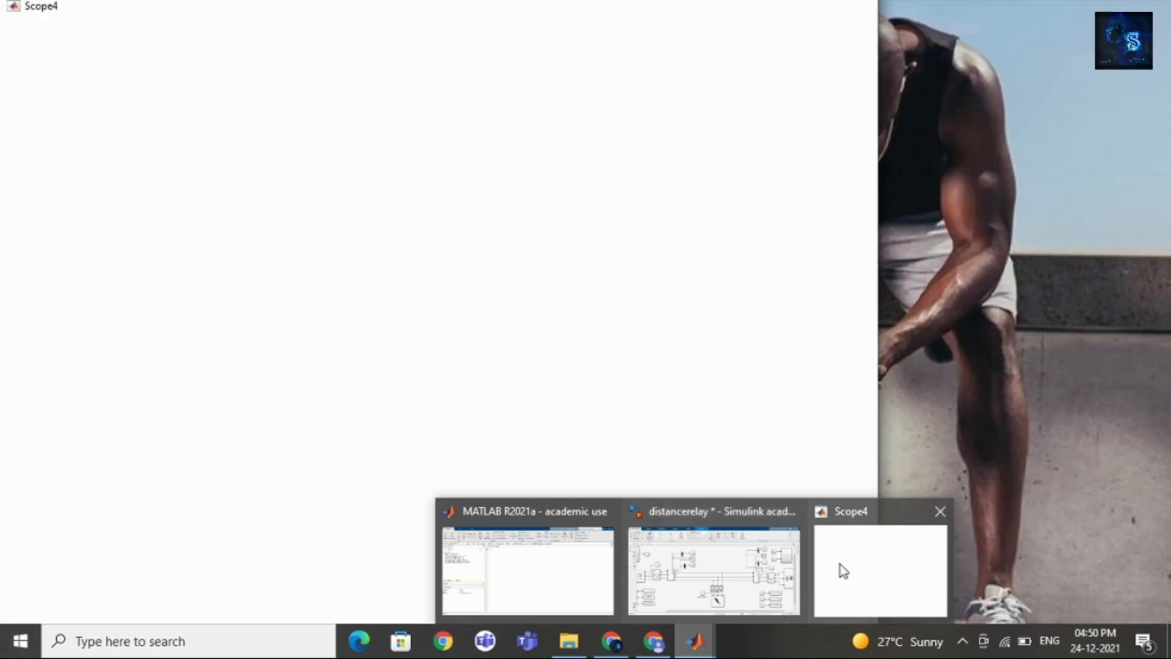
pyautogui.click(840, 564)
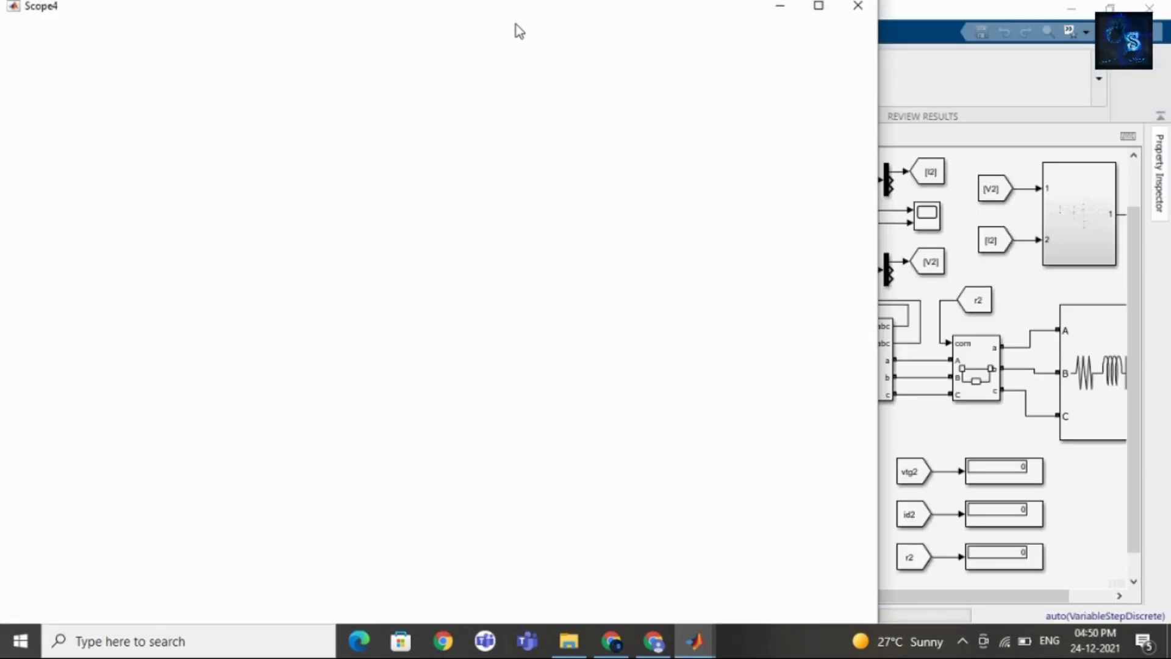
pyautogui.moveTo(630, 13); pyautogui.dragTo(726, 18)
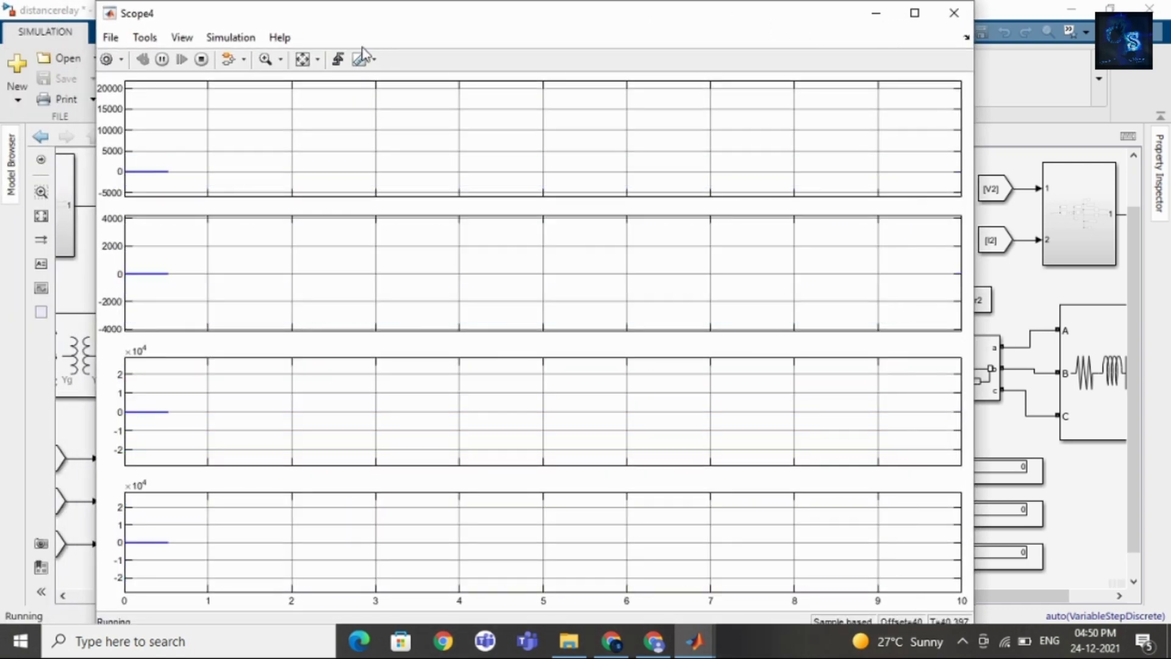
pyautogui.click(202, 59)
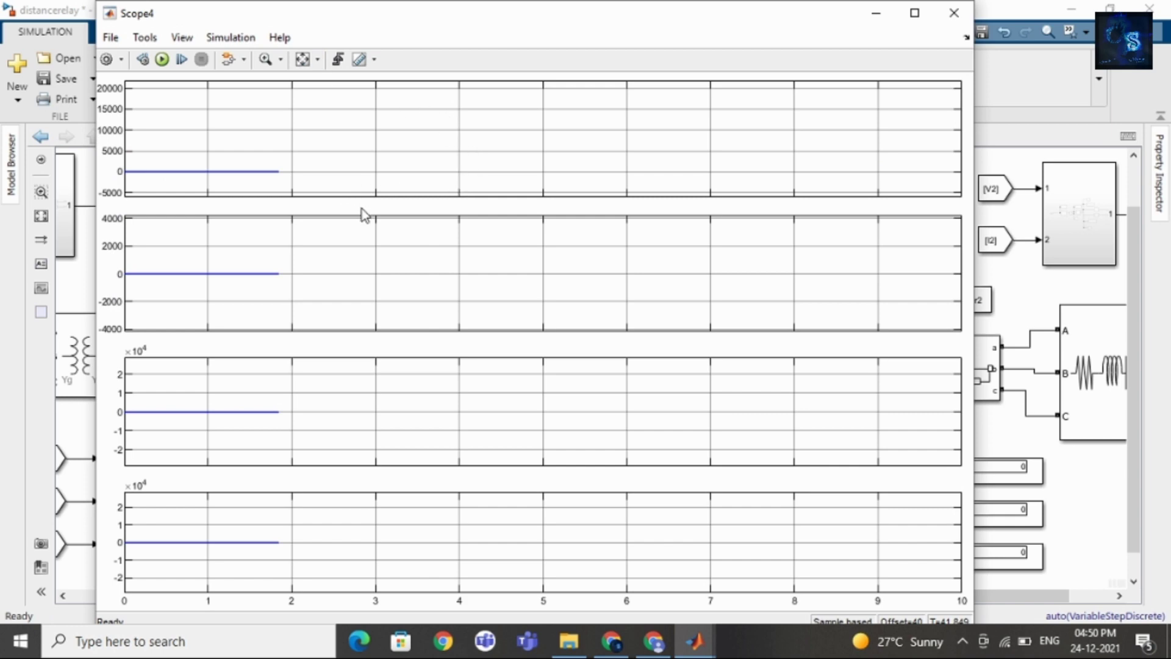
pyautogui.click(303, 61)
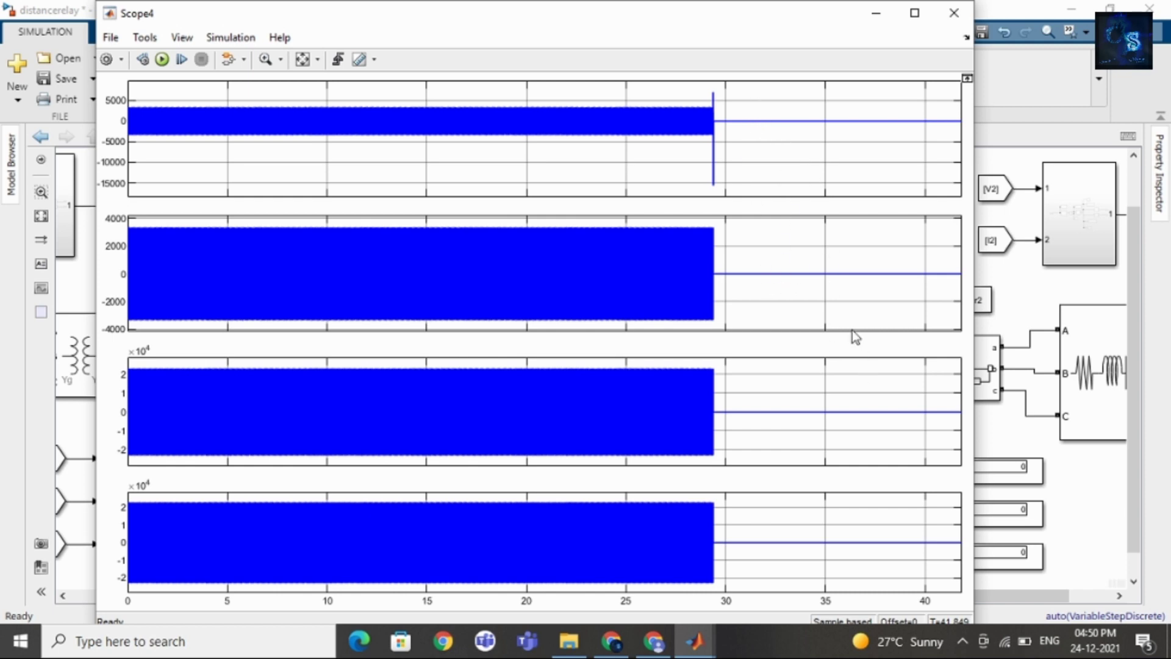
pyautogui.click(876, 14)
# Fit the distance relay model to view and clear the current selection.
pyautogui.click(41, 216)
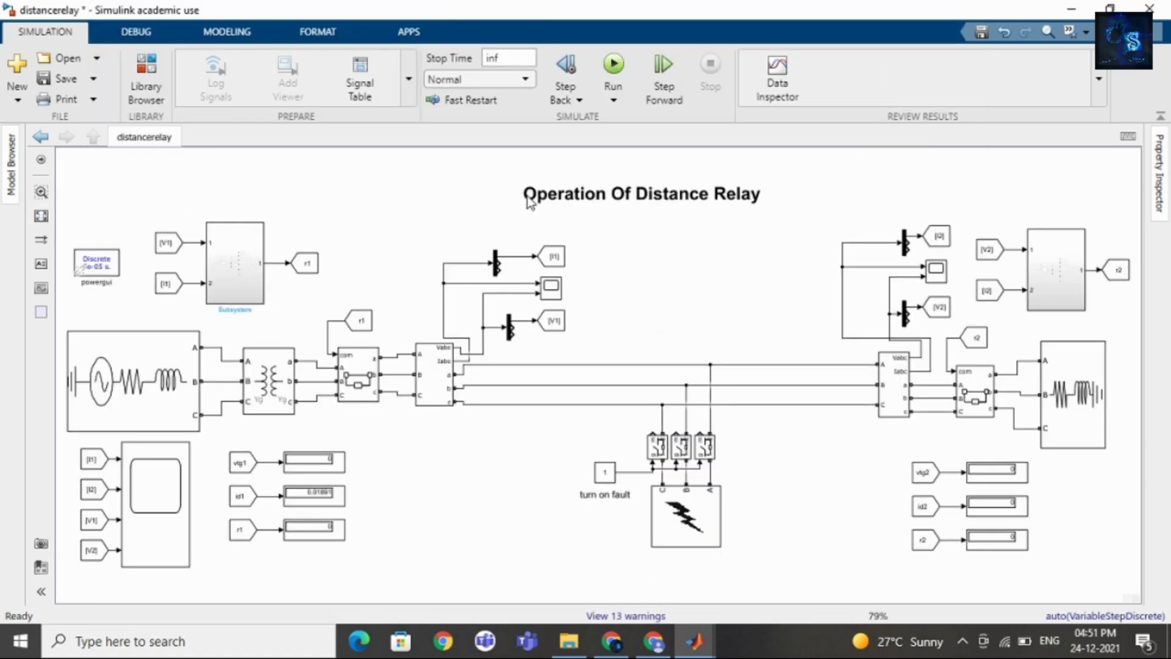
pyautogui.click(735, 226)
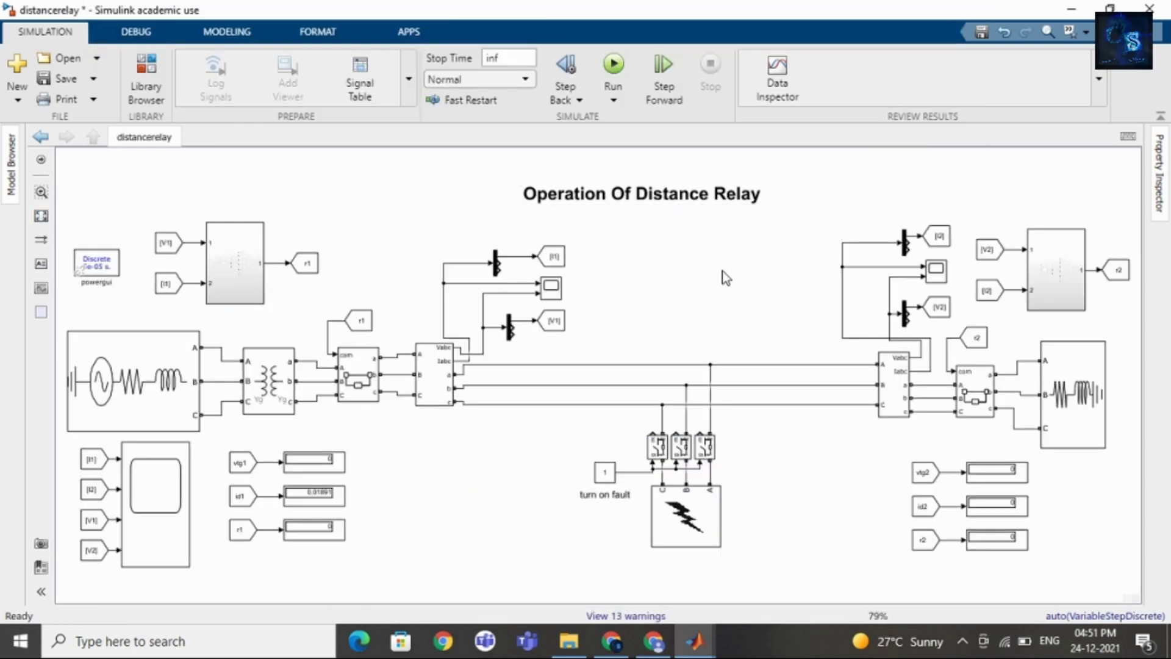